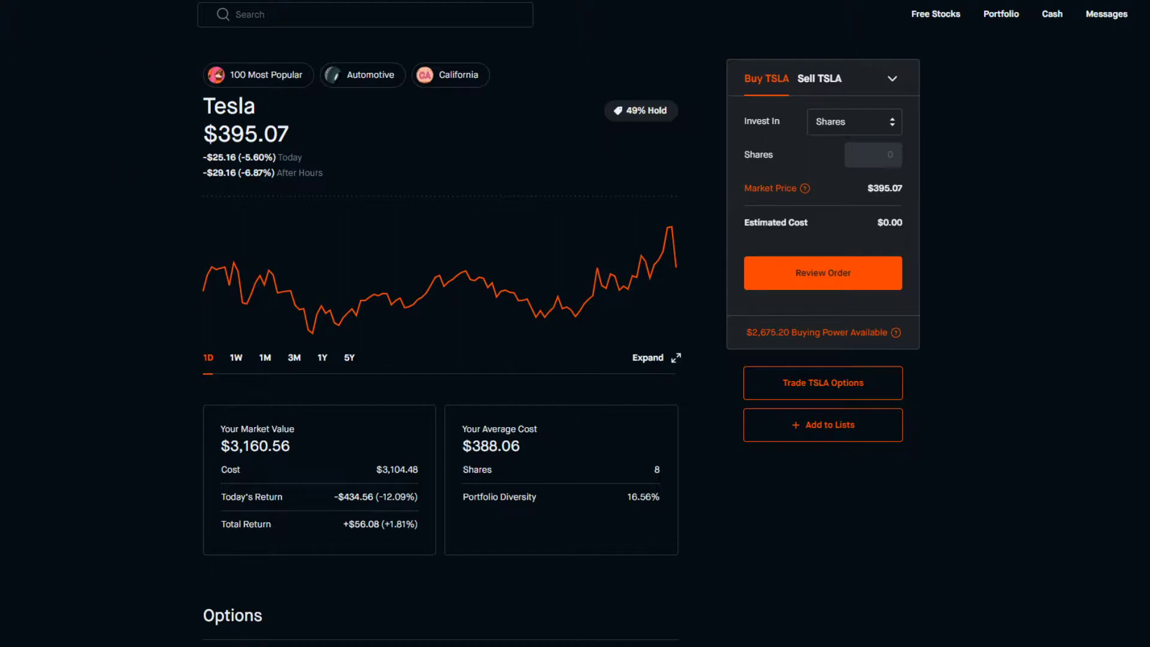
Return to the portfolio overview and try to display Total Return for the holdings in the Stocks list.
key("alt+Left")
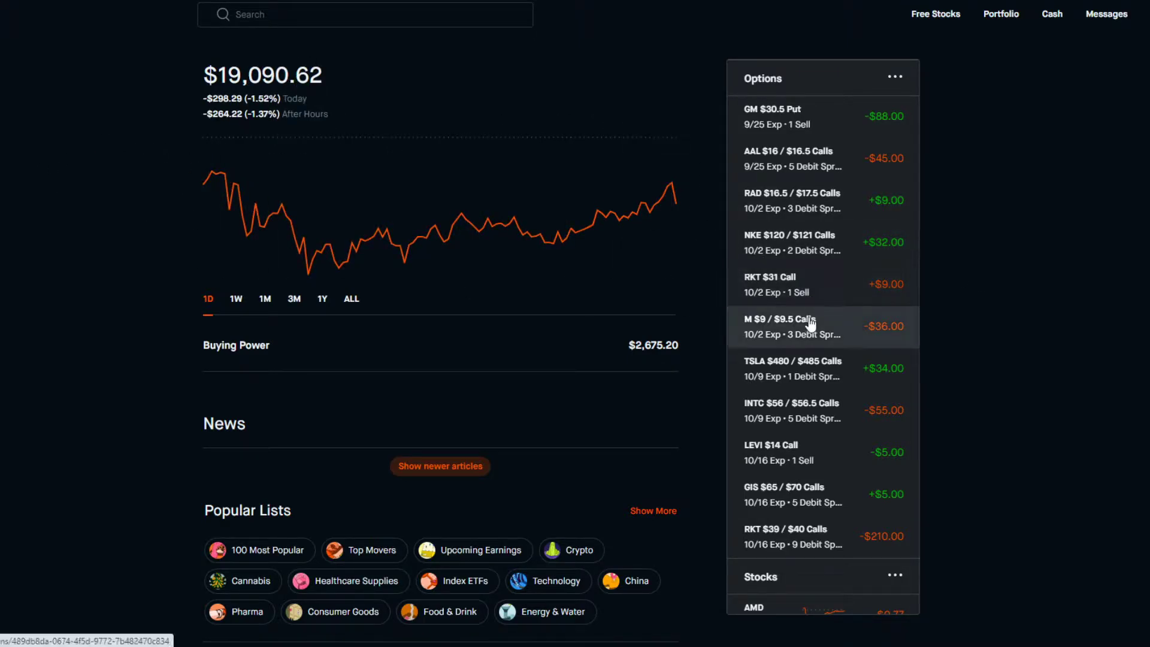
scroll(809, 332, "down", 5)
left_click(895, 225)
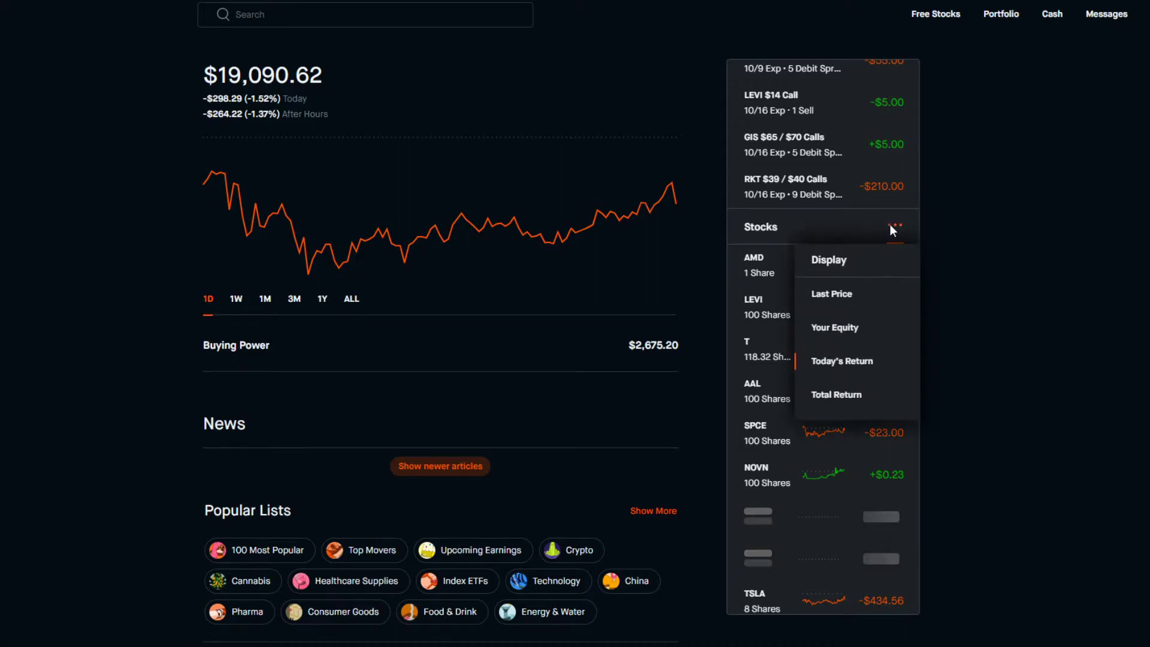
left_click(869, 398)
scroll(880, 470, "down", 5)
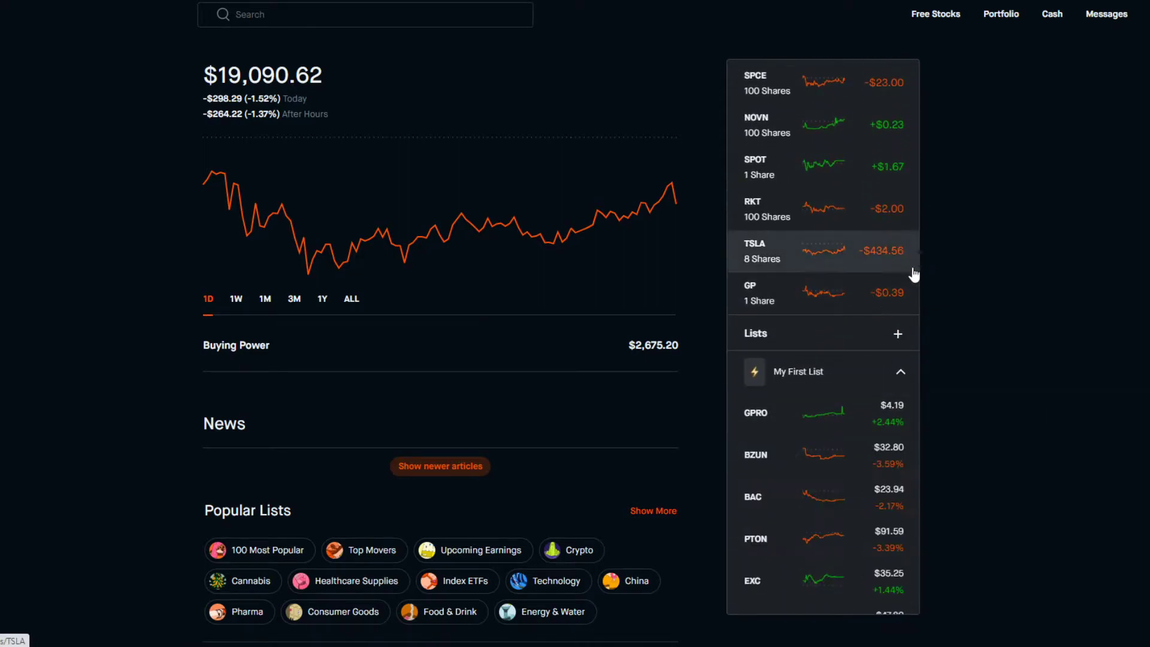
Open the Tesla (TSLA) holding, examine its average cost and portfolio diversity figures, and go back to the portfolio overview.
scroll(890, 267, "up", 1)
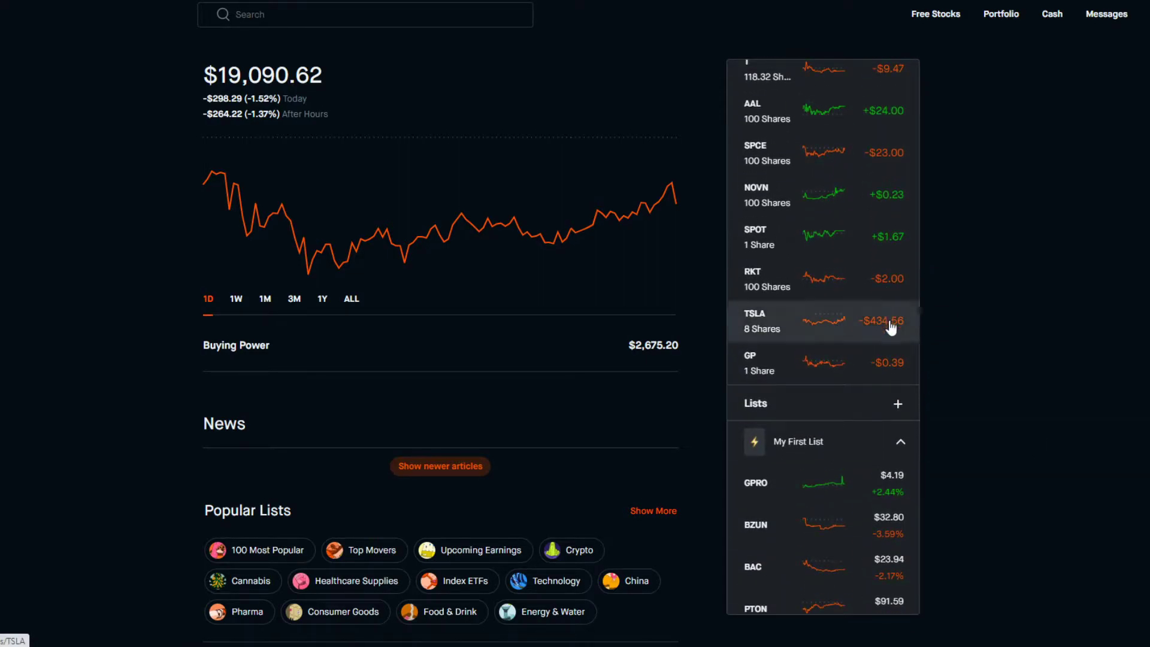
left_click(857, 320)
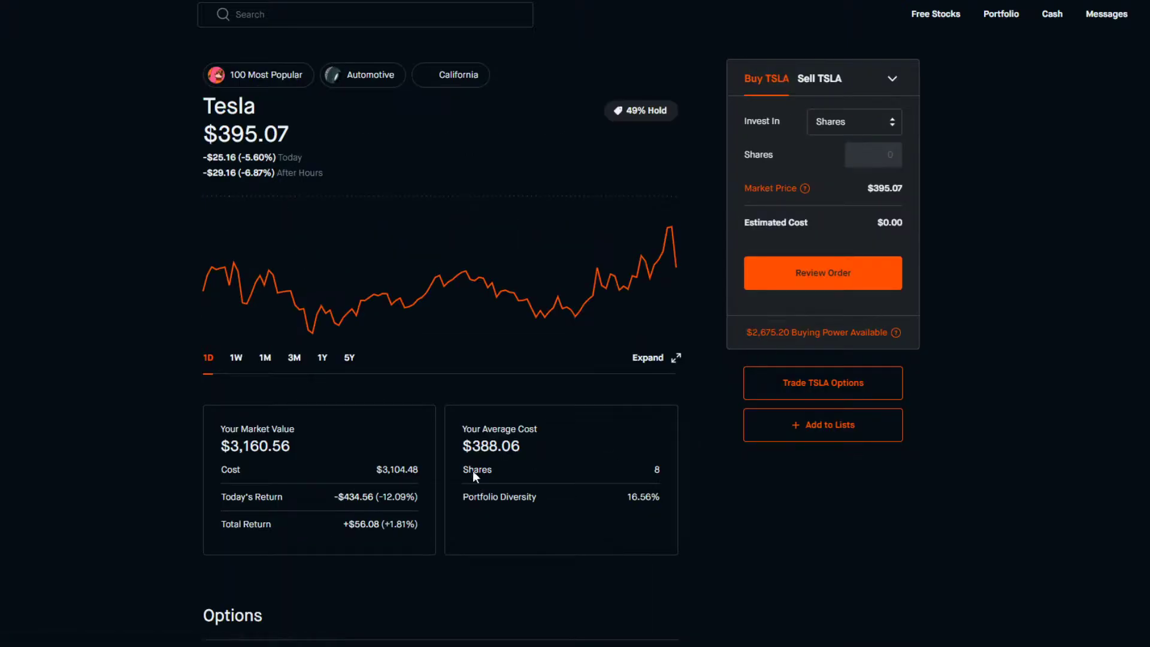
triple_click(527, 446)
left_click(529, 450)
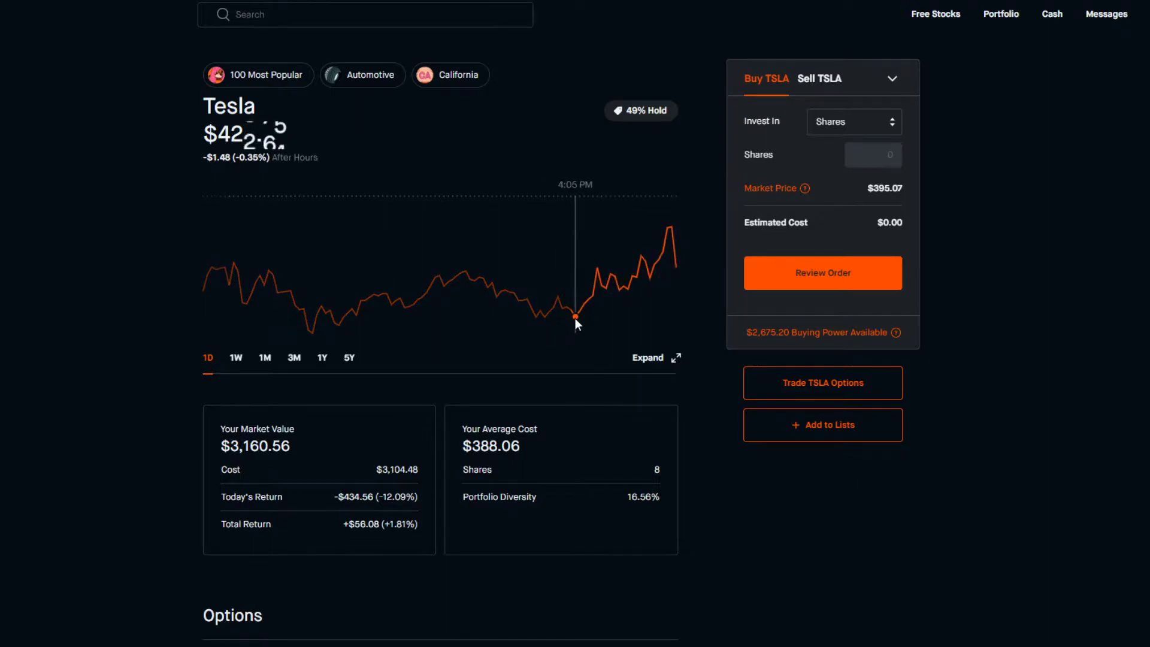
left_click_drag(520, 448, 462, 427)
left_click(463, 427)
double_click(644, 496)
left_click(663, 497)
left_click(625, 500)
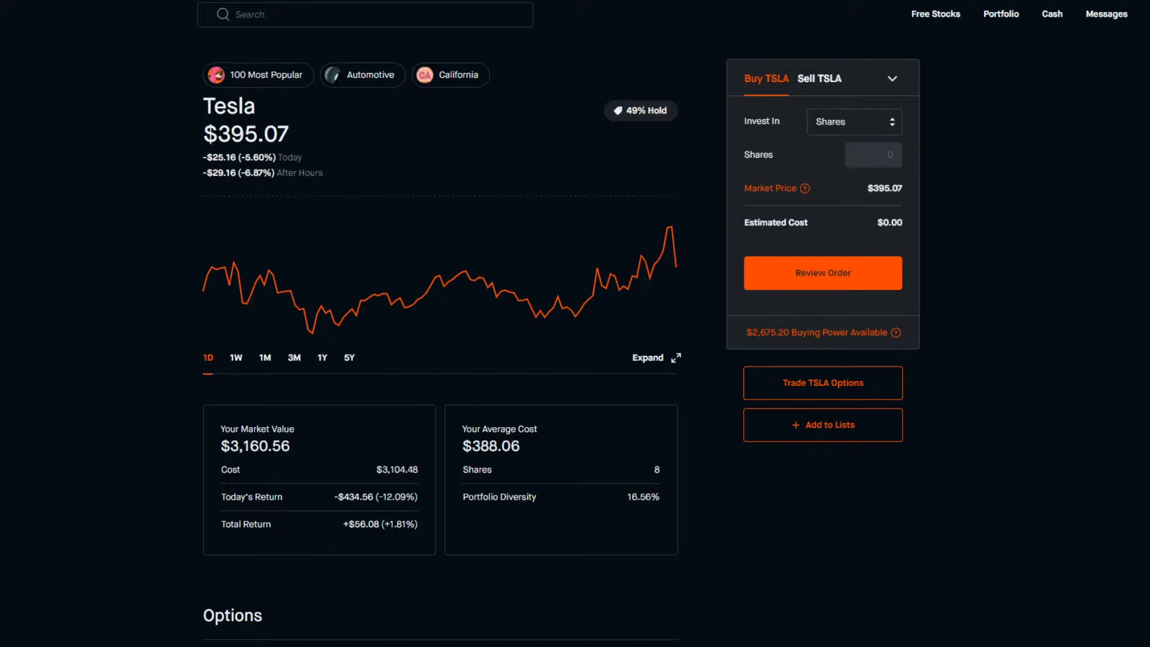
key("alt+Left")
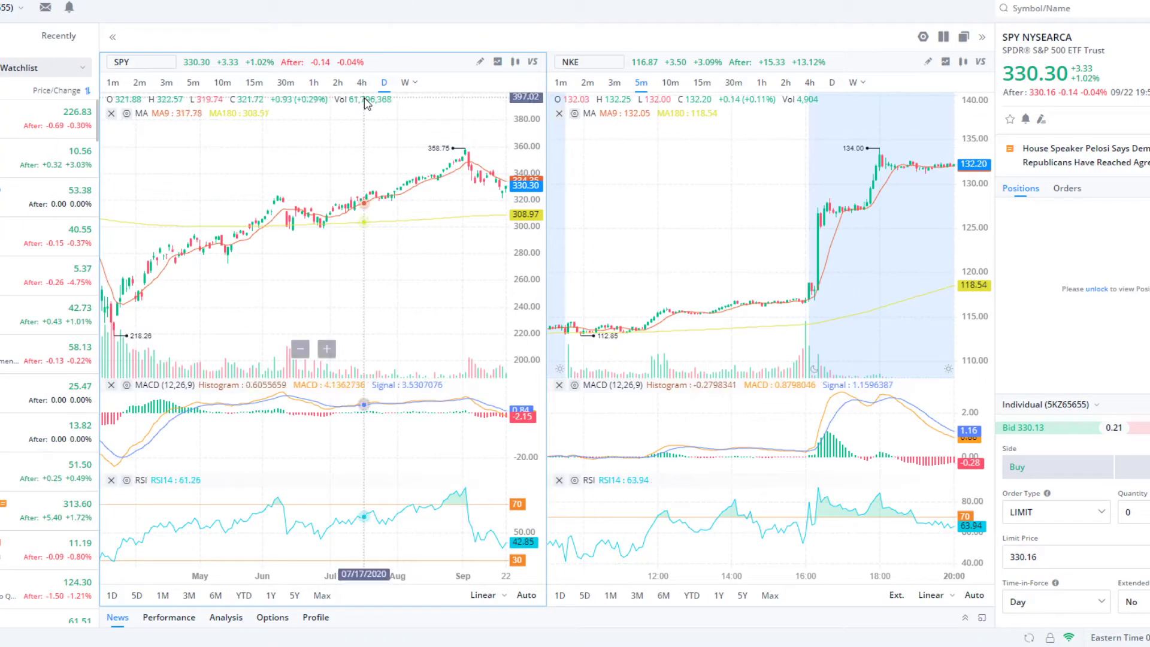
Switch to Webull, set the SPY chart to the 1-hour interval and examine its recent price trend.
left_click(312, 84)
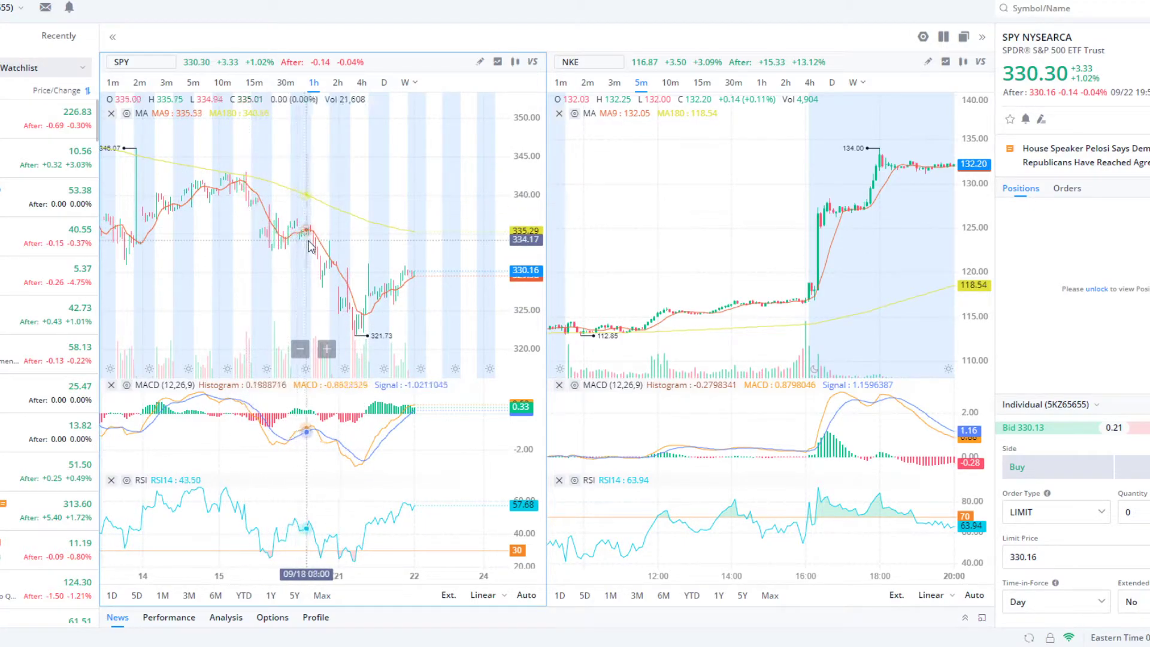
scroll(371, 293, "down", 2)
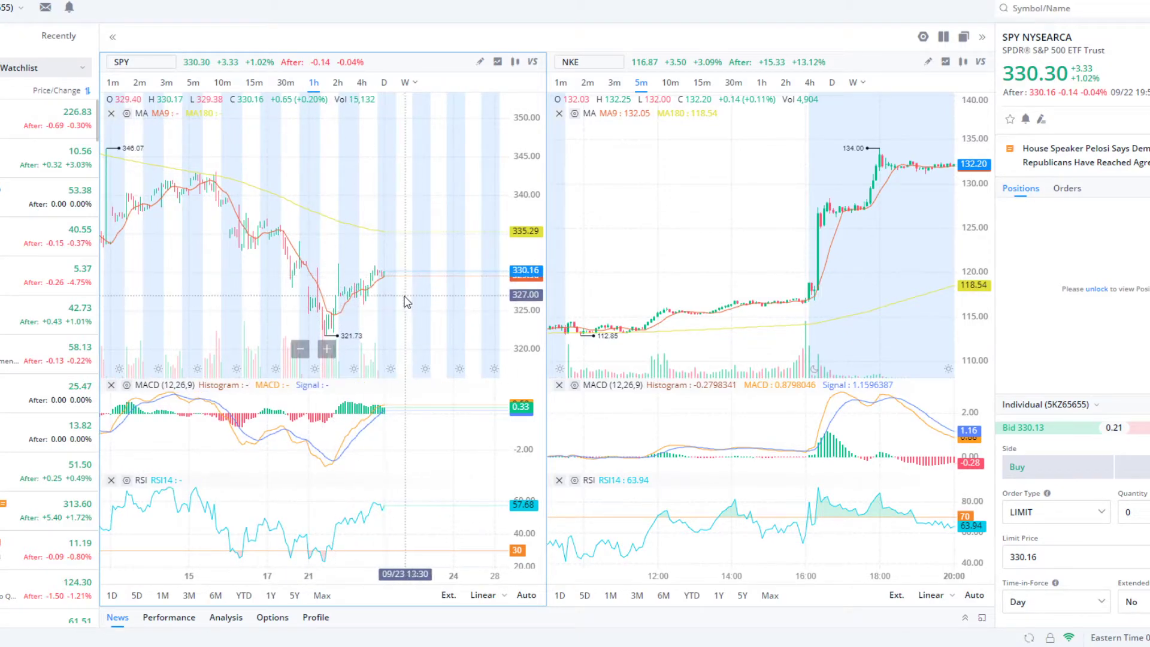
scroll(382, 303, "down", 4)
scroll(386, 316, "up", 2)
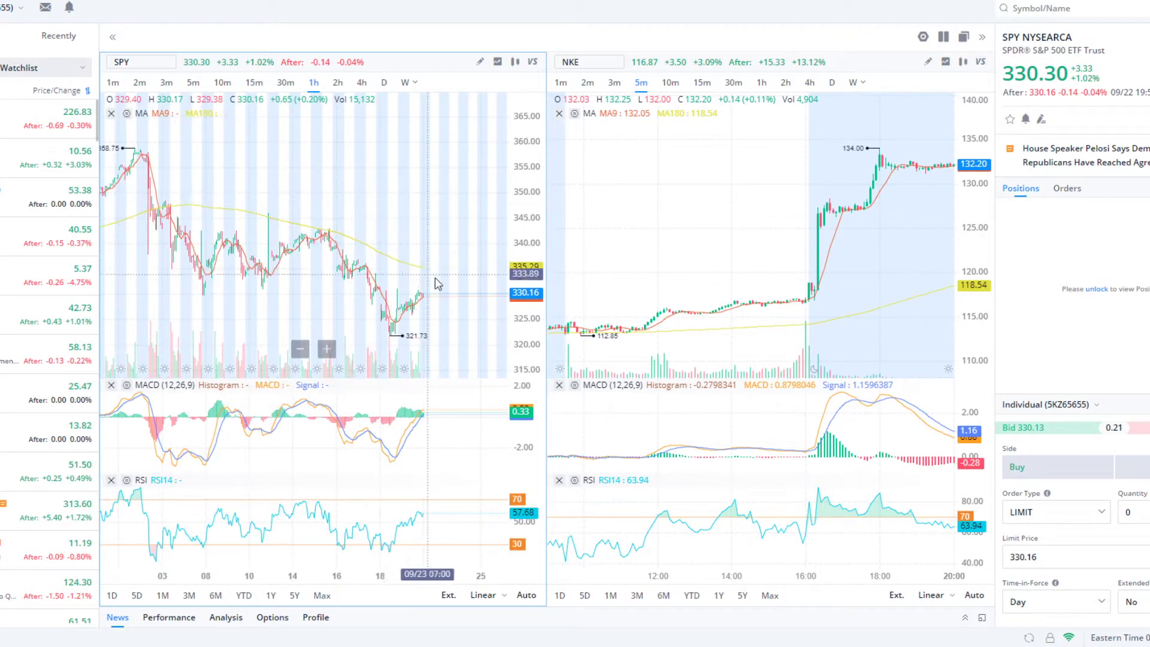
scroll(420, 300, "up", 4)
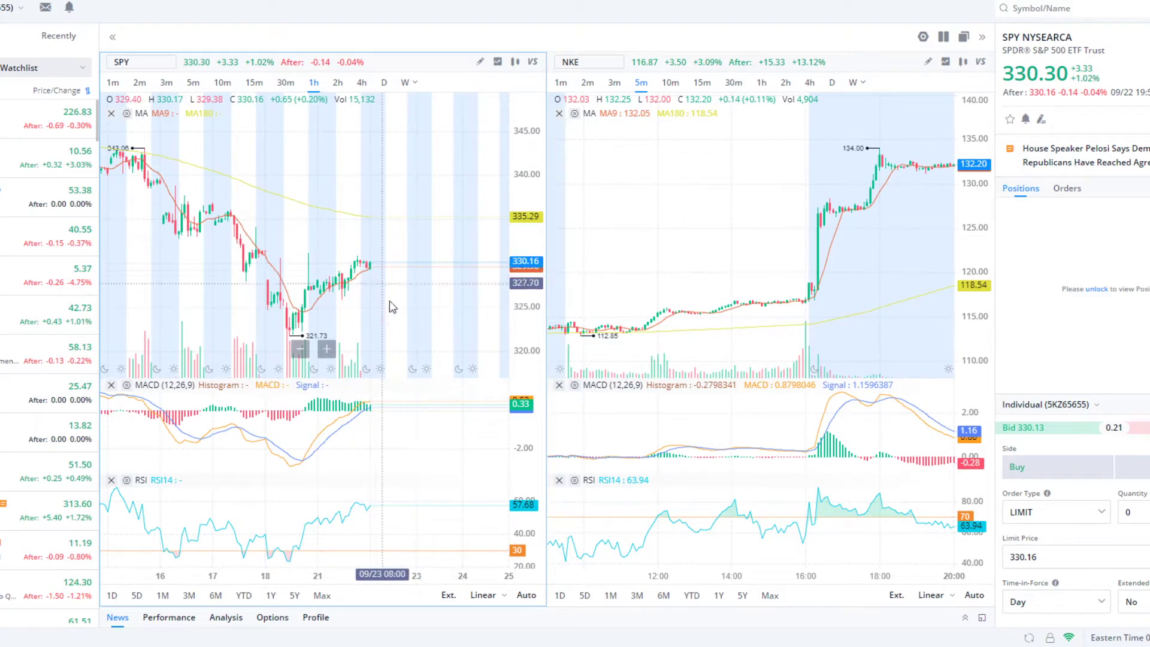
scroll(401, 316, "down", 5)
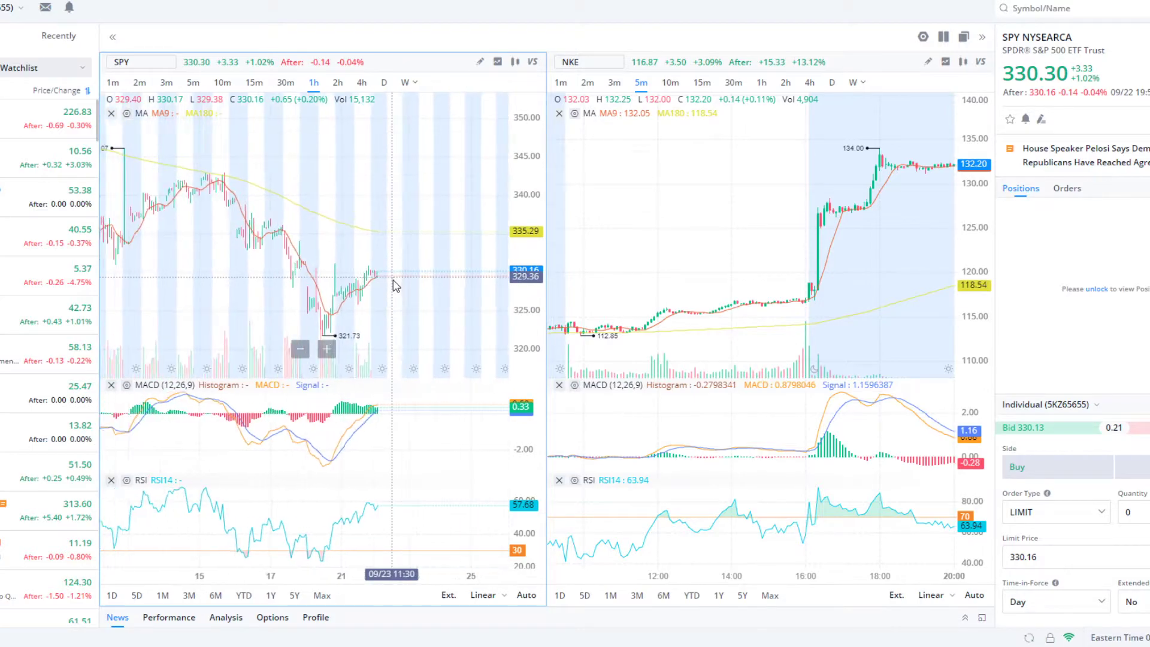
scroll(404, 311, "down", 3)
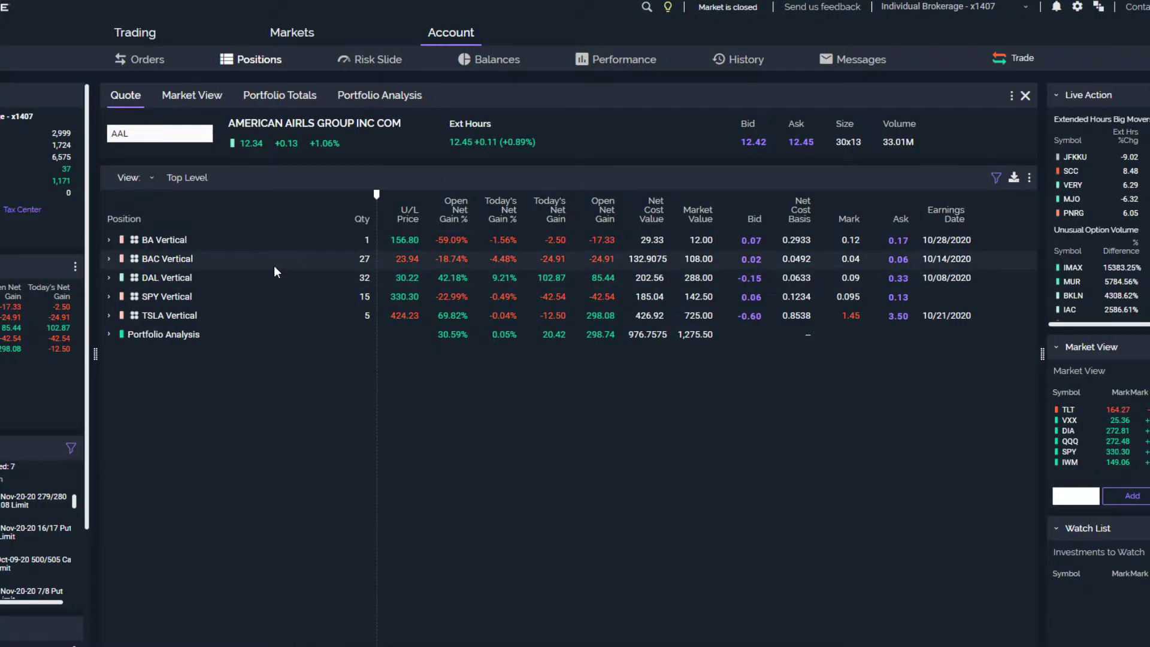
Switch to Power E*TRADE and expand the BAC Vertical position to inspect its put vertical spread.
left_click(110, 261)
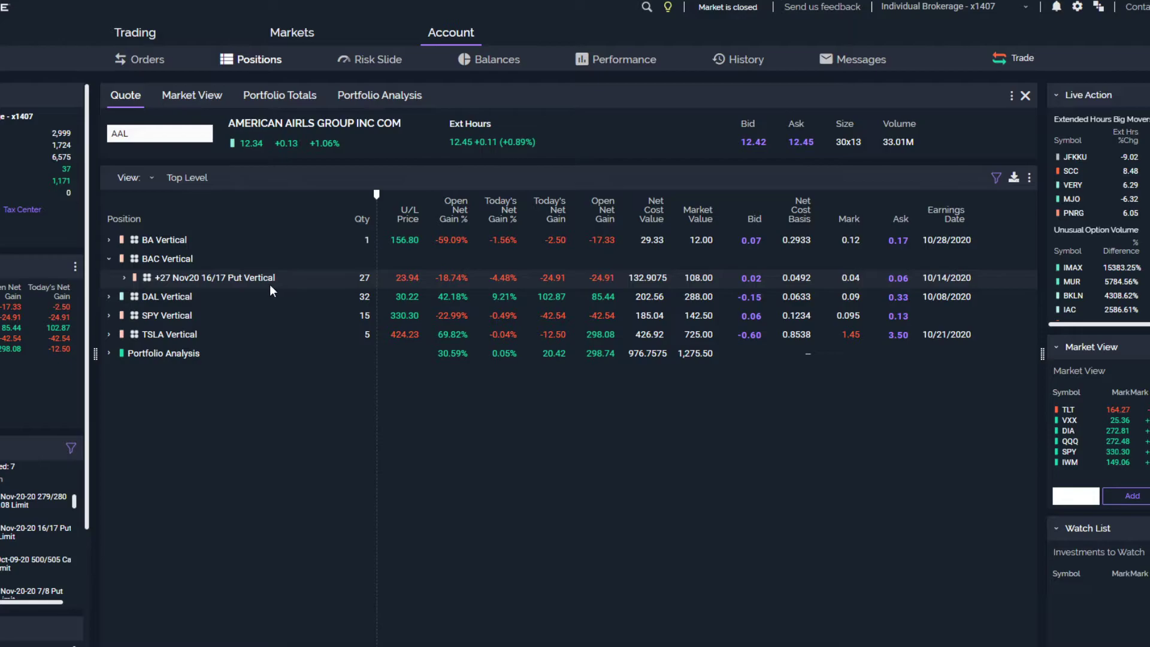
mouse_move(270, 285)
mouse_move(233, 287)
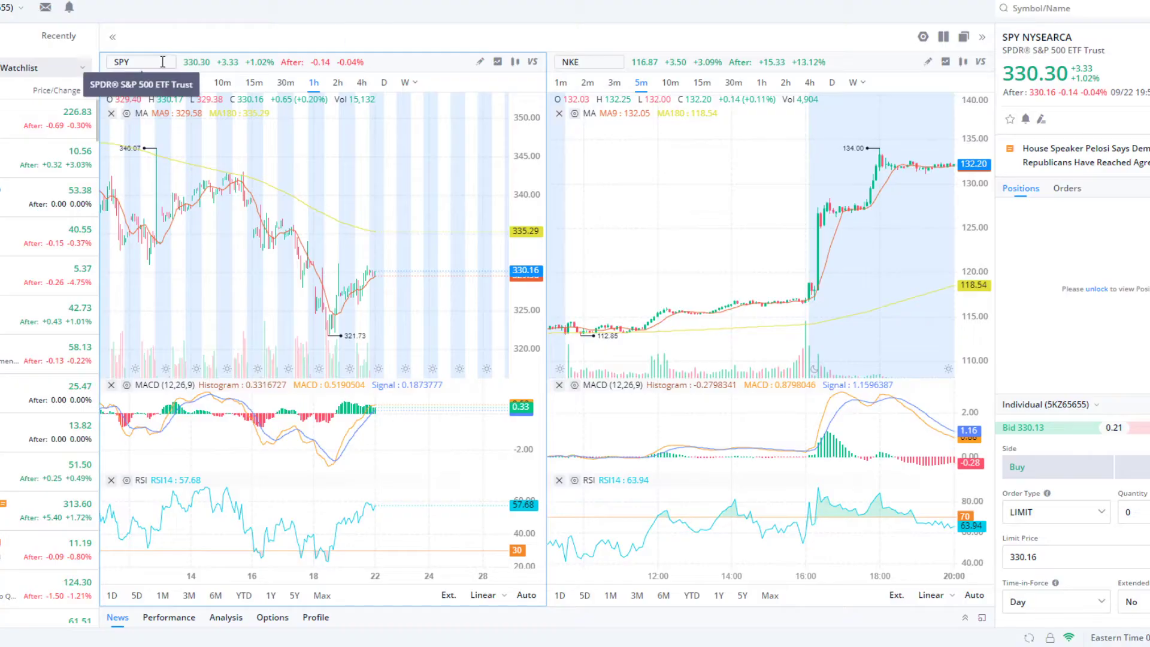
Switch to Webull, load BAC in the NKE chart at the 1-hour interval and examine its recent price movement.
left_click(163, 62)
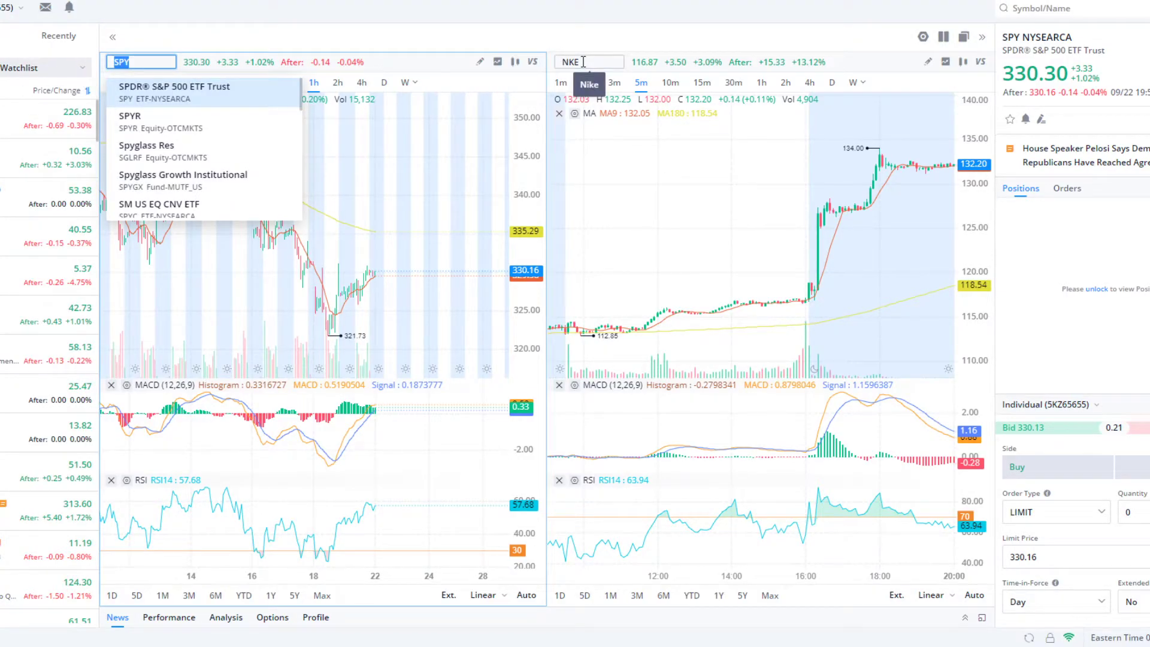
left_click(583, 62)
type("BAC")
key("Return")
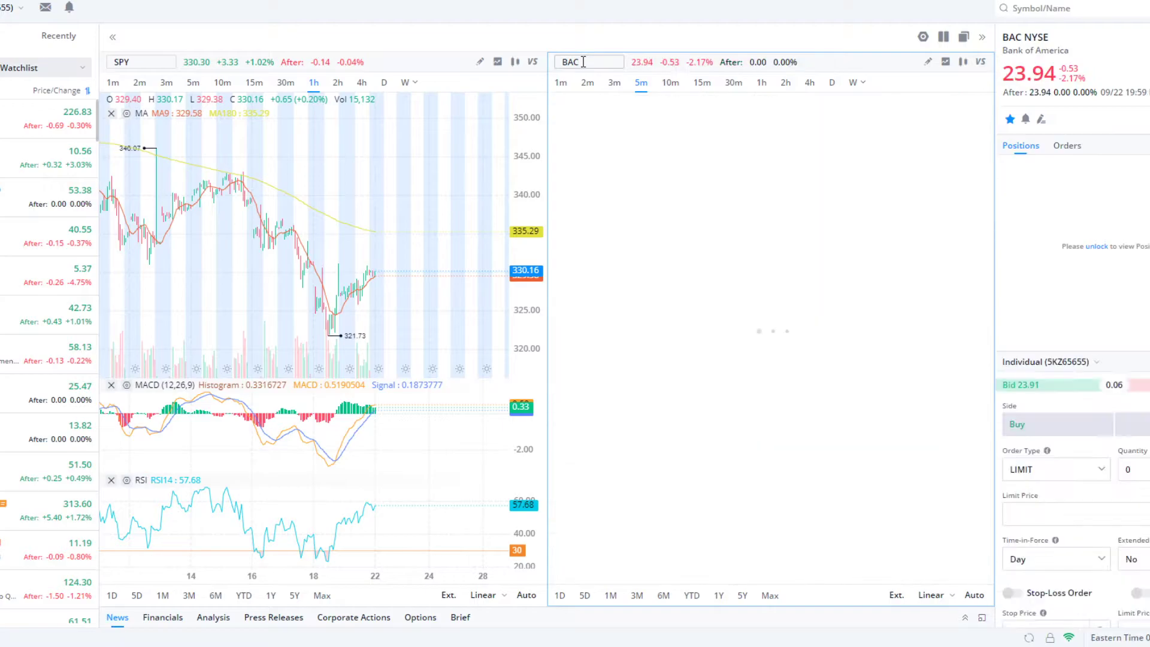
left_click(759, 87)
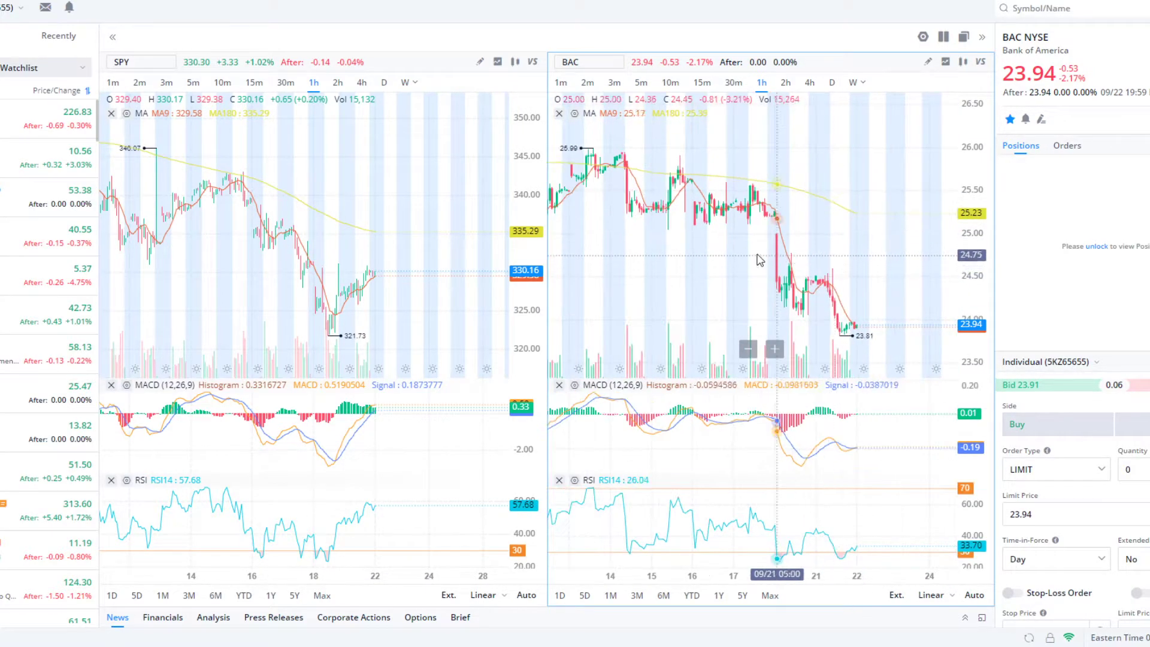
scroll(862, 304, "up", 3)
scroll(862, 307, "up", 3)
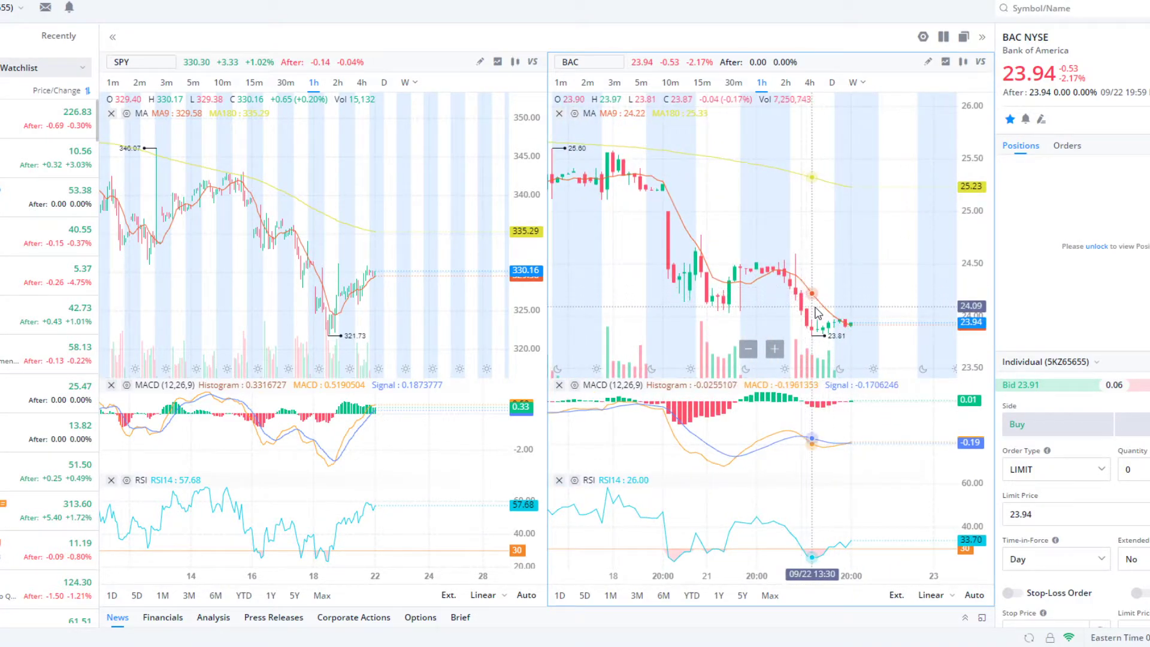
scroll(807, 296, "up", 3)
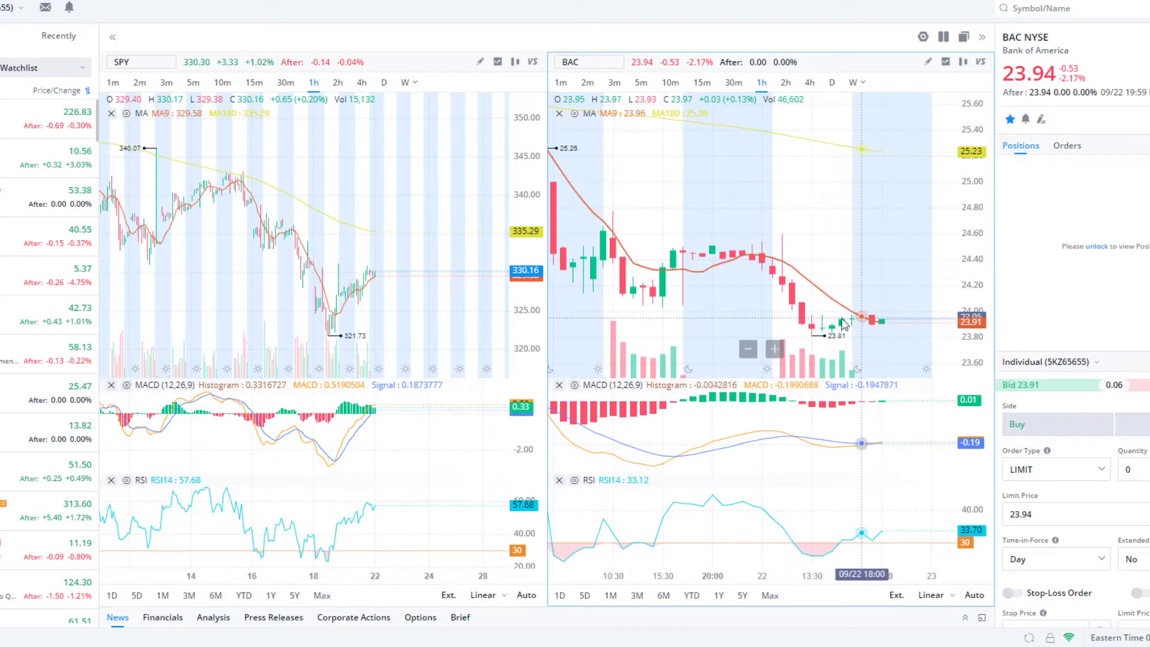
scroll(805, 315, "down", 5)
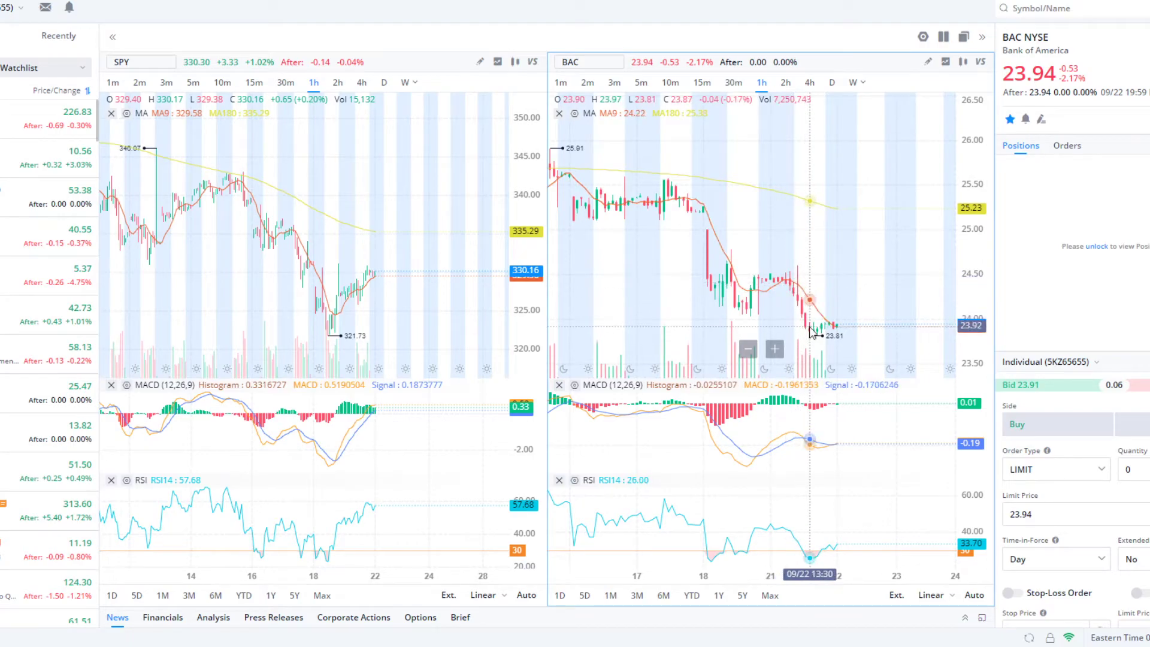
scroll(857, 337, "down", 10)
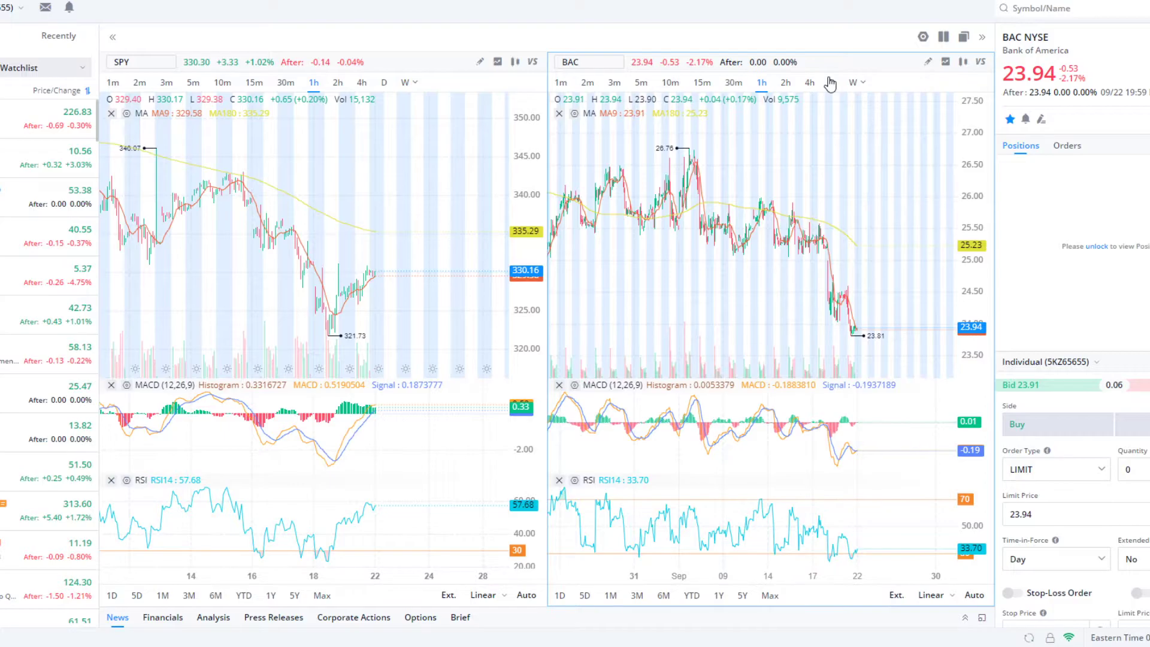
Examine BAC's longer-term trend on the daily interval and set its chart back to 1 hour.
left_click(831, 82)
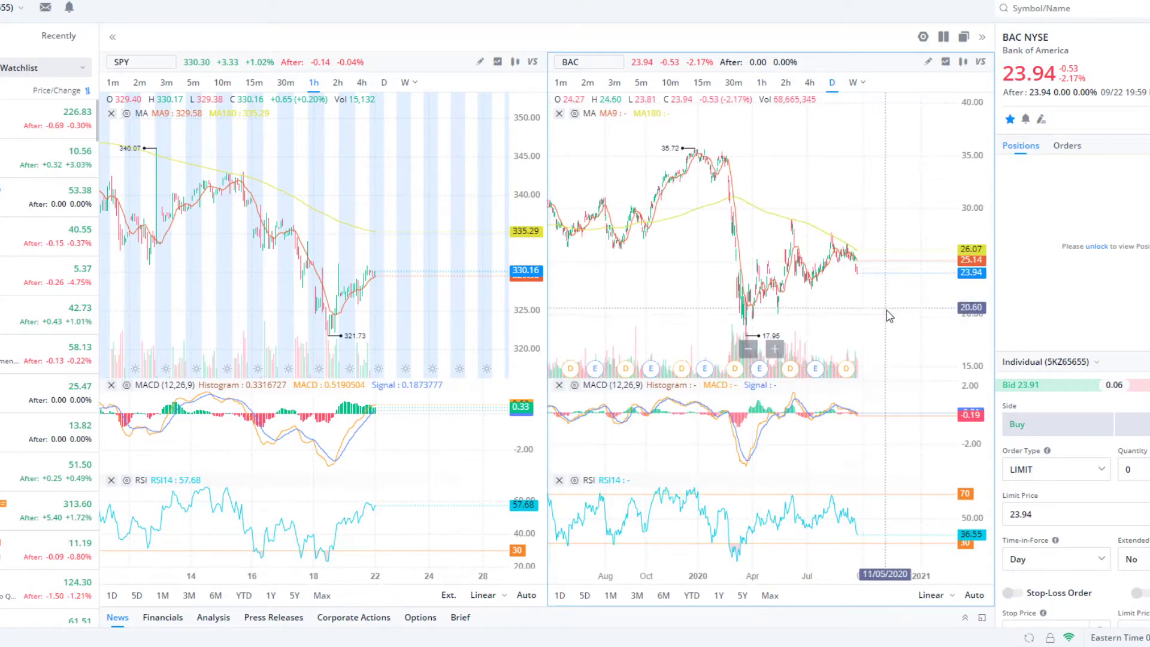
left_click_drag(885, 316, 813, 320)
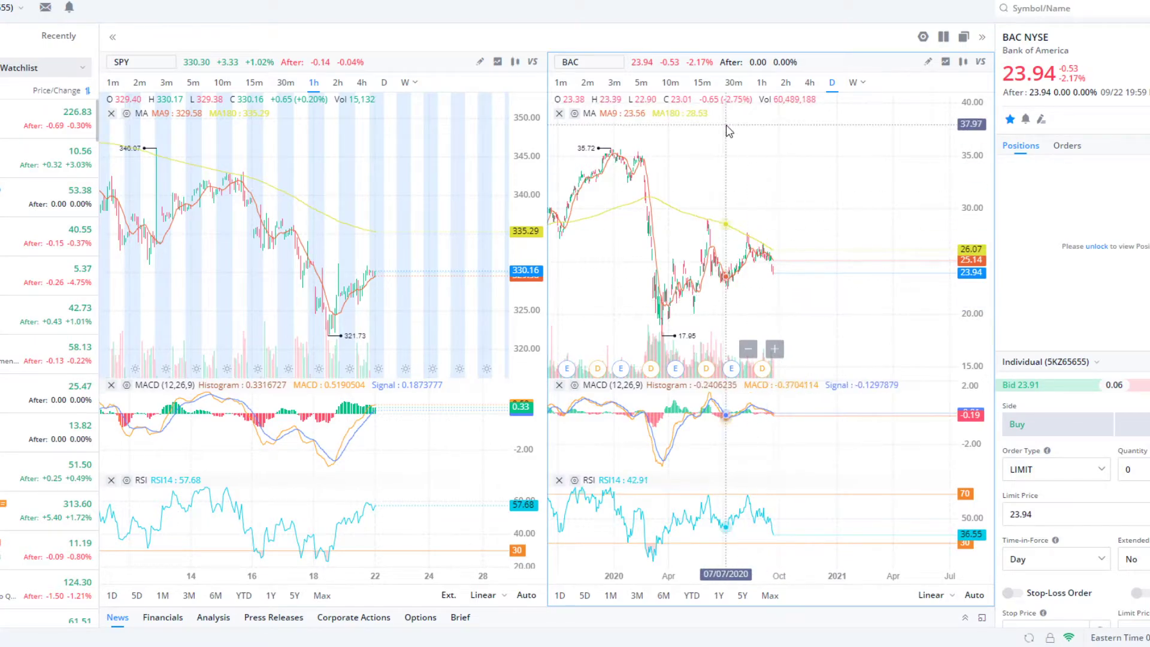
left_click(761, 82)
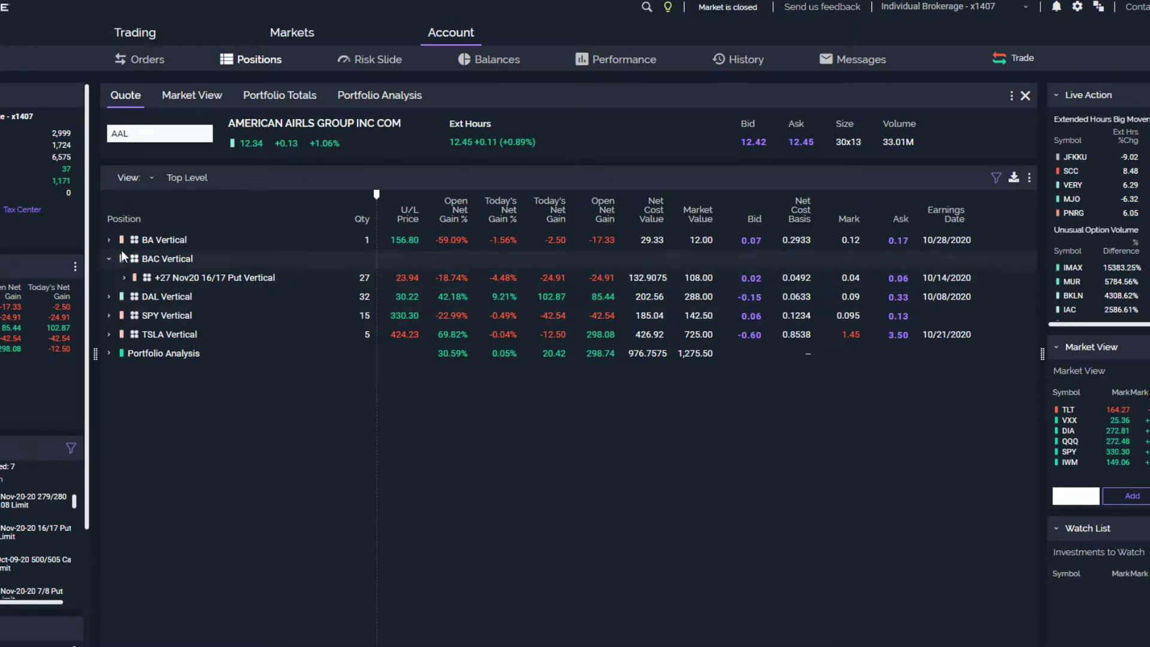
Switch to Power E*TRADE, collapse the BAC Vertical position and expand the DAL Vertical position to inspect its spread.
left_click(108, 259)
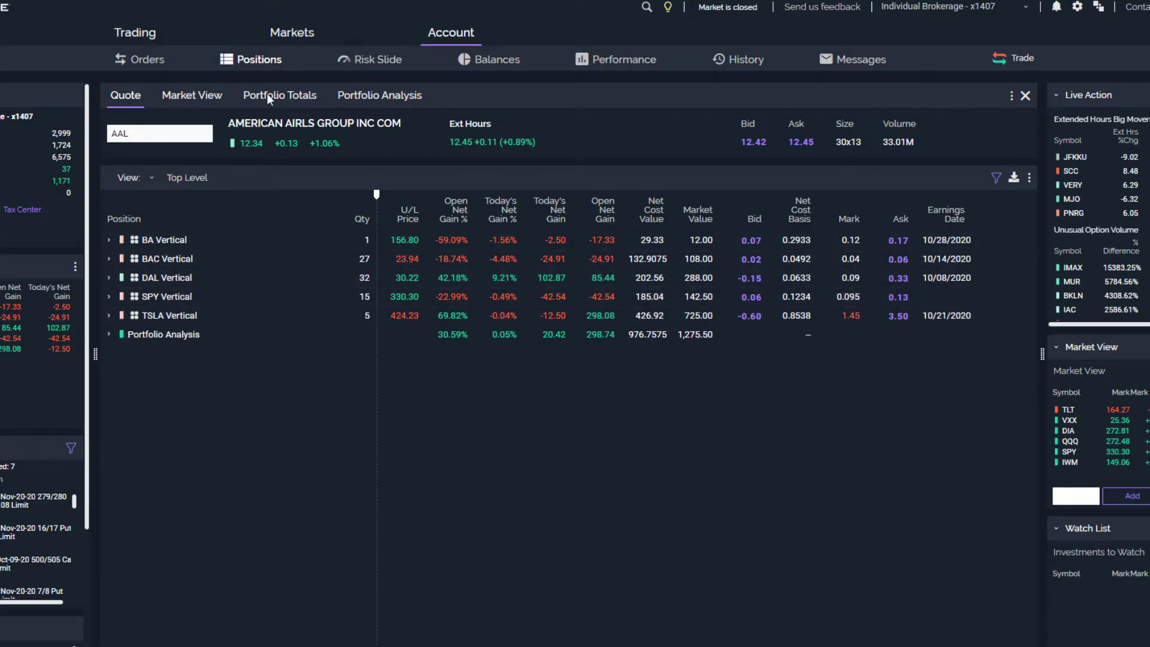
mouse_move(106, 274)
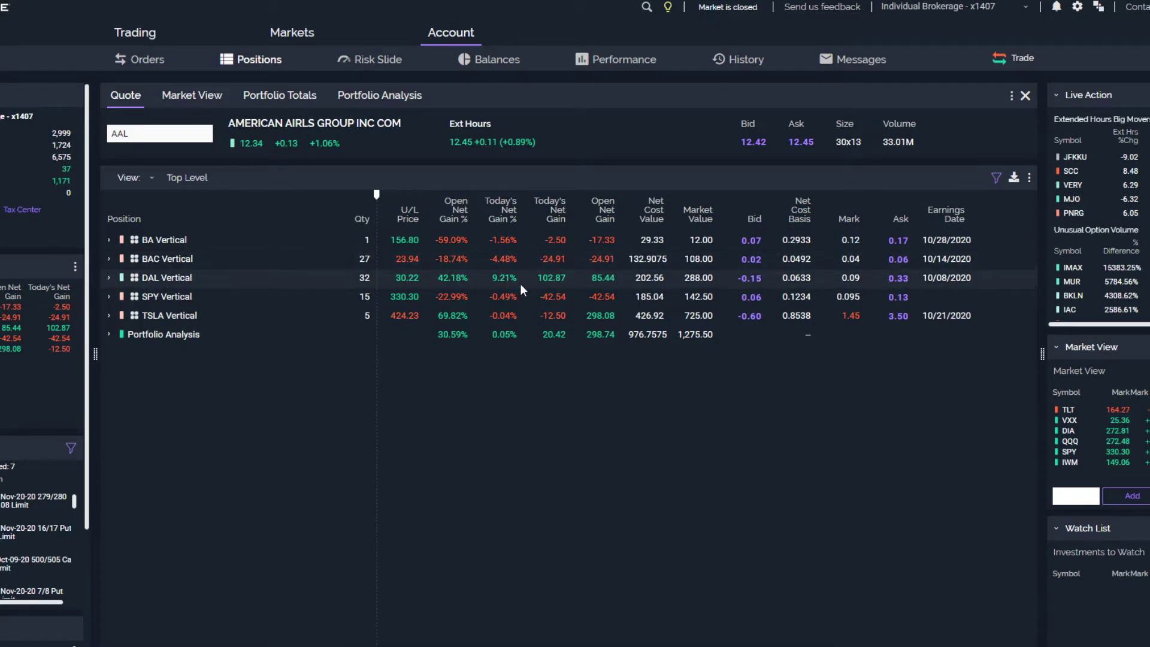
mouse_move(515, 283)
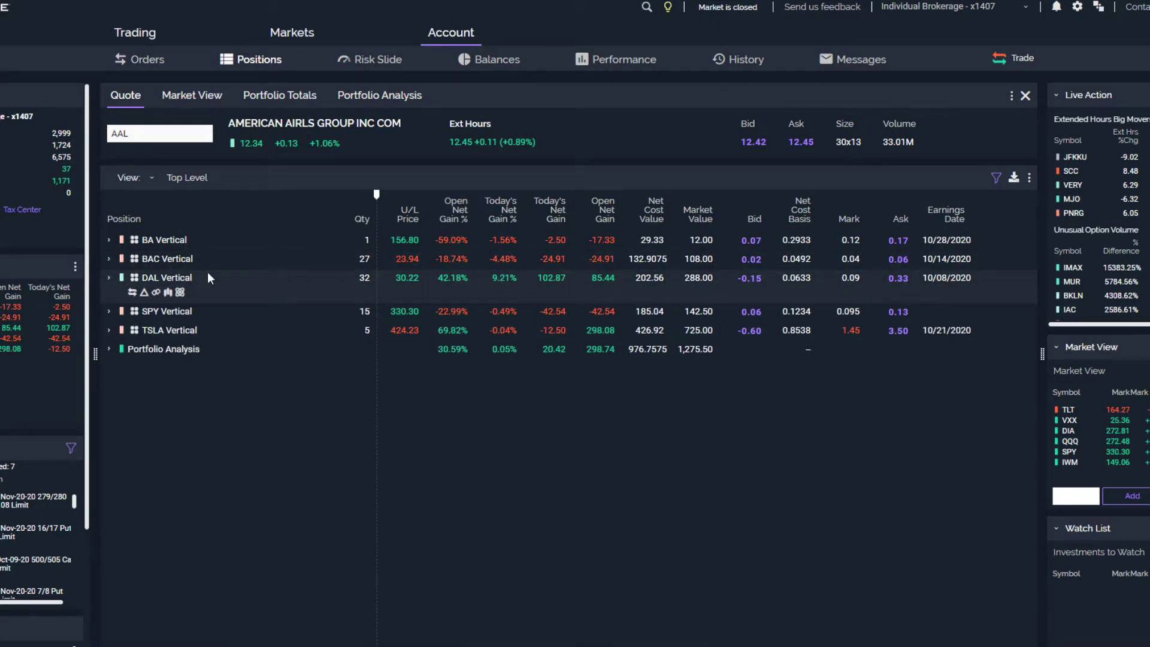
left_click(108, 277)
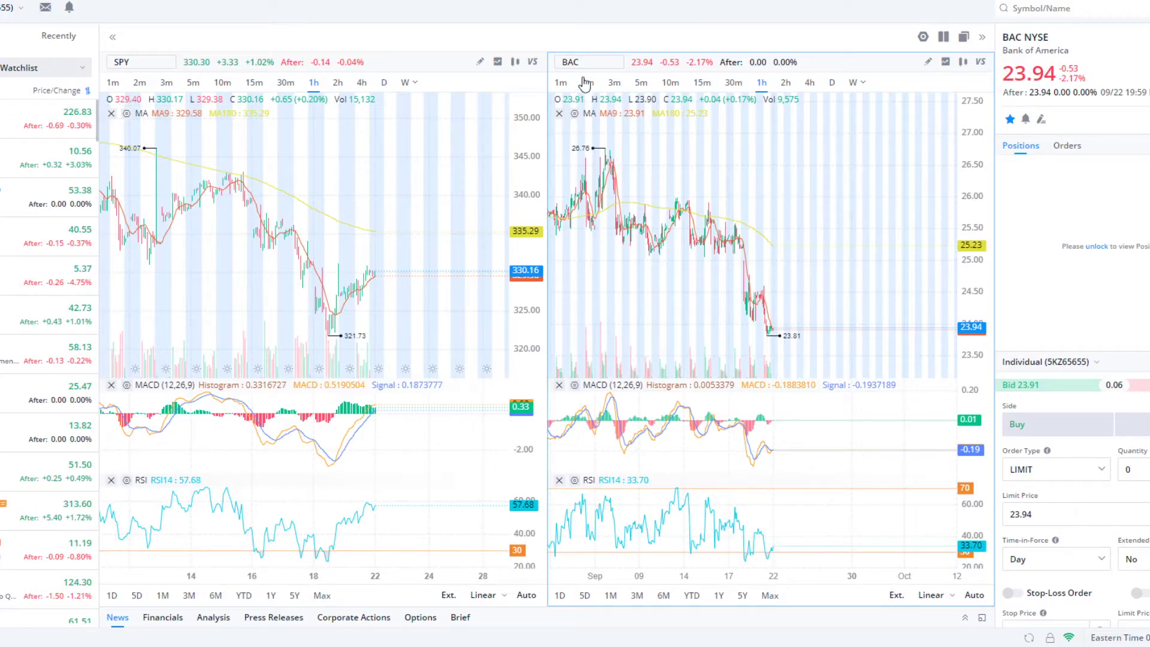
Examine DAL's hourly prices in place of BAC's chart in Webull, and collapse the DAL Vertical position in Power E*TRADE.
left_click(596, 63)
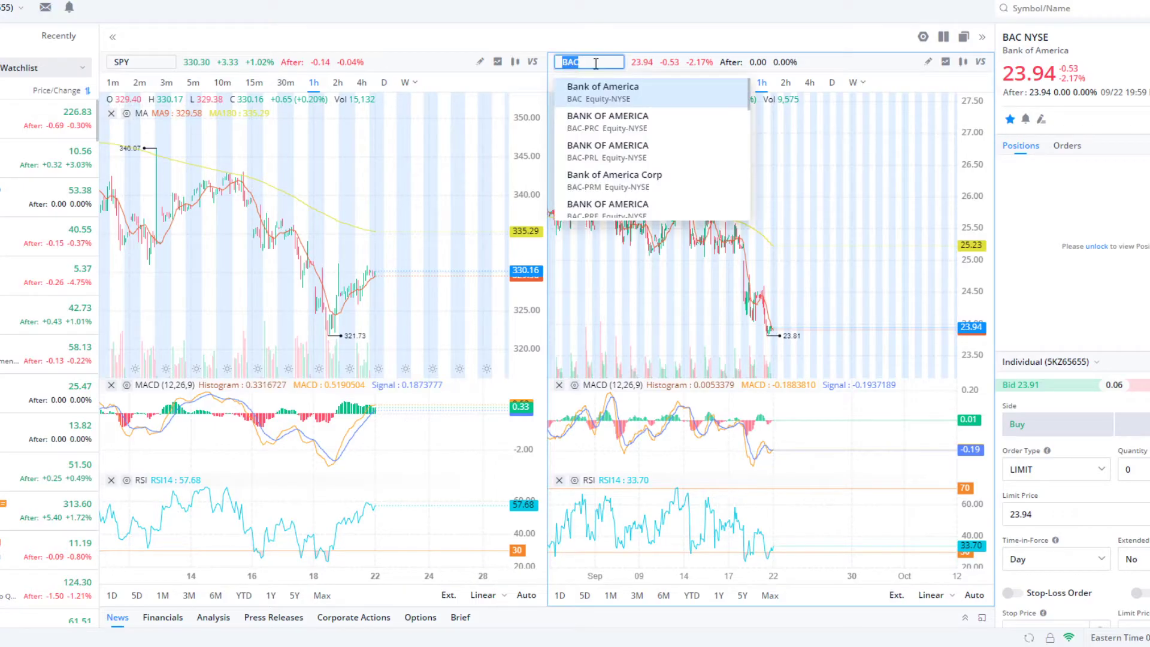
type("DAL")
key("Return")
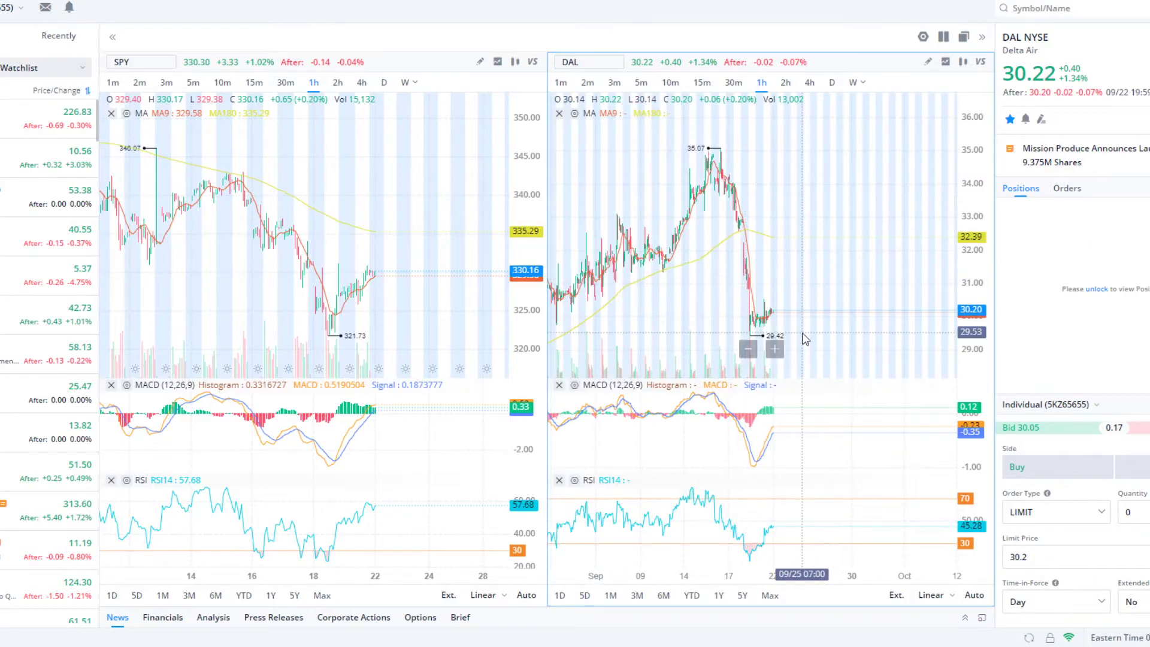
scroll(833, 277, "up", 5)
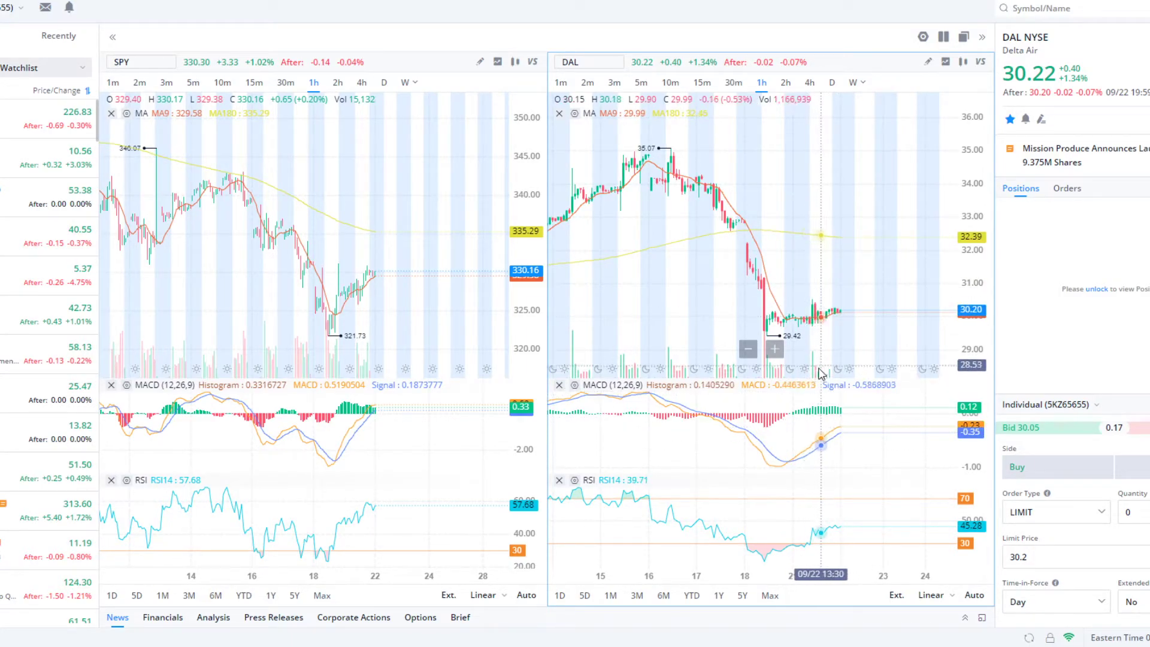
scroll(846, 305, "down", 3)
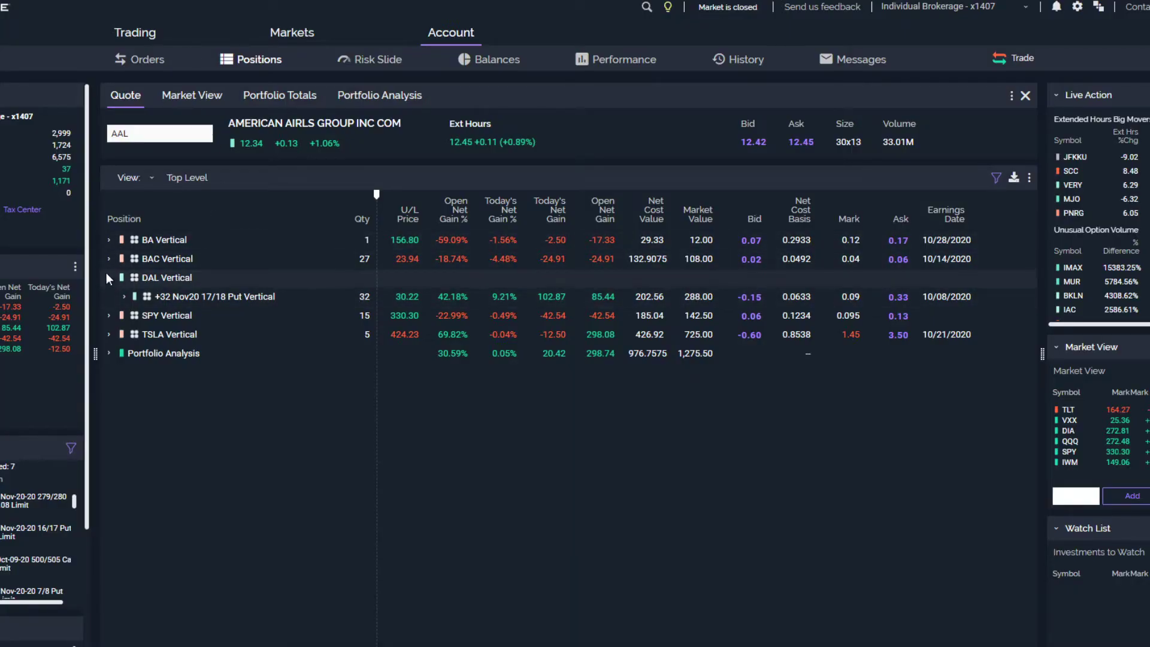
left_click(110, 278)
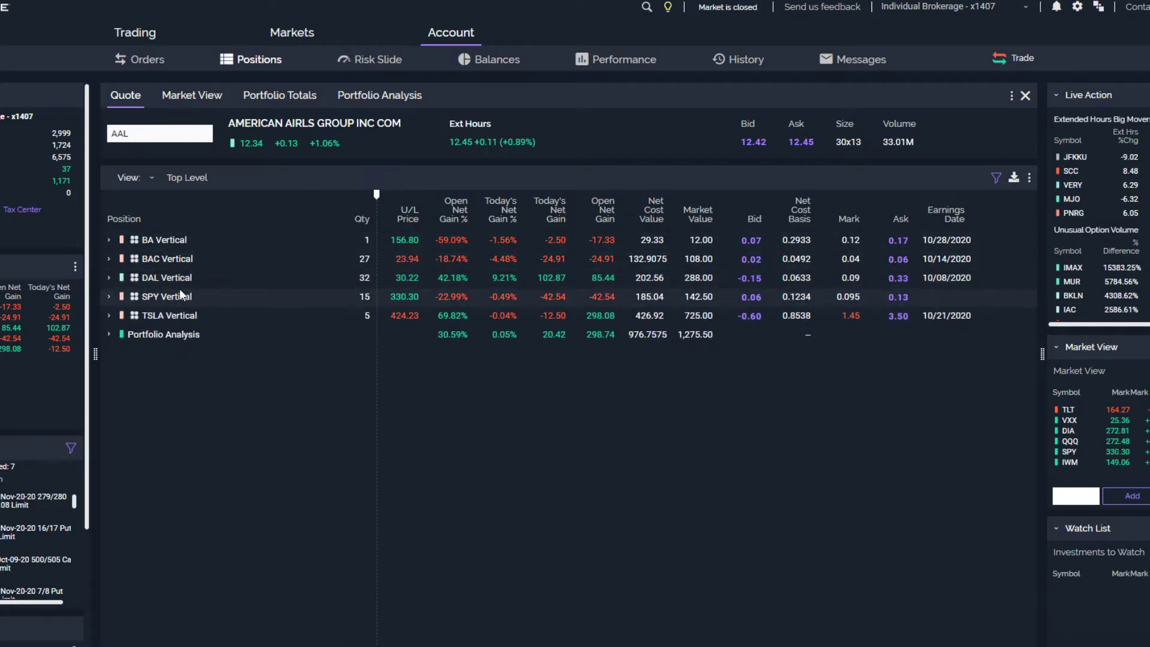
Compare the DAL and BAC Vertical positions' net cost values and open the snapshot analysis for BAC Vertical.
mouse_move(215, 277)
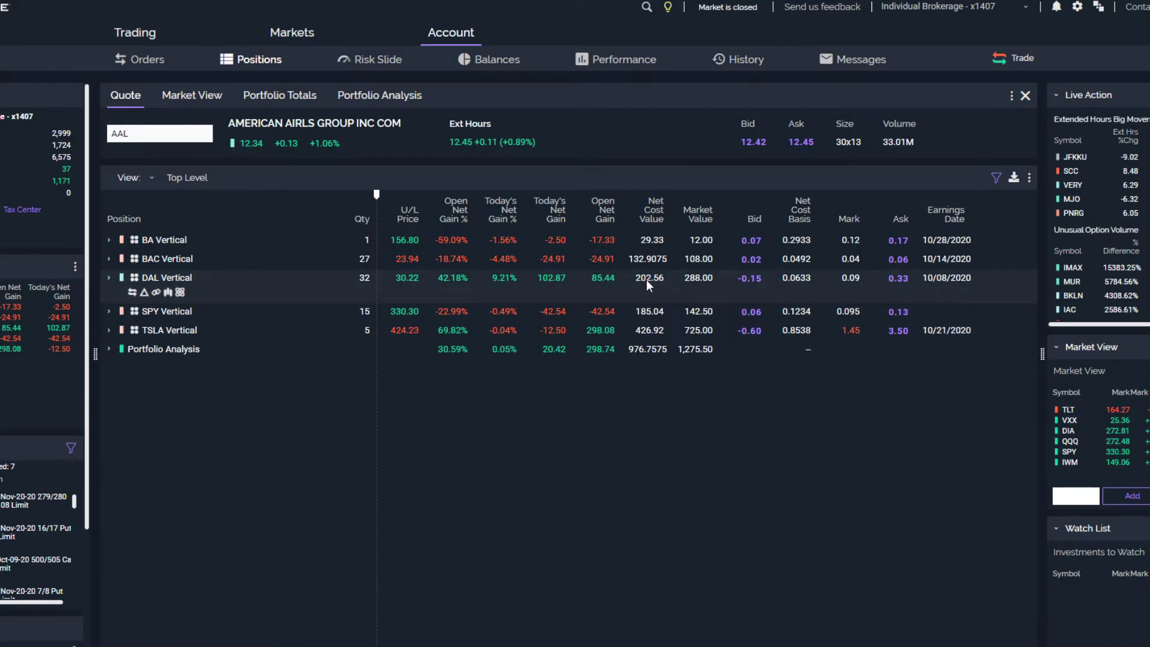
mouse_move(656, 254)
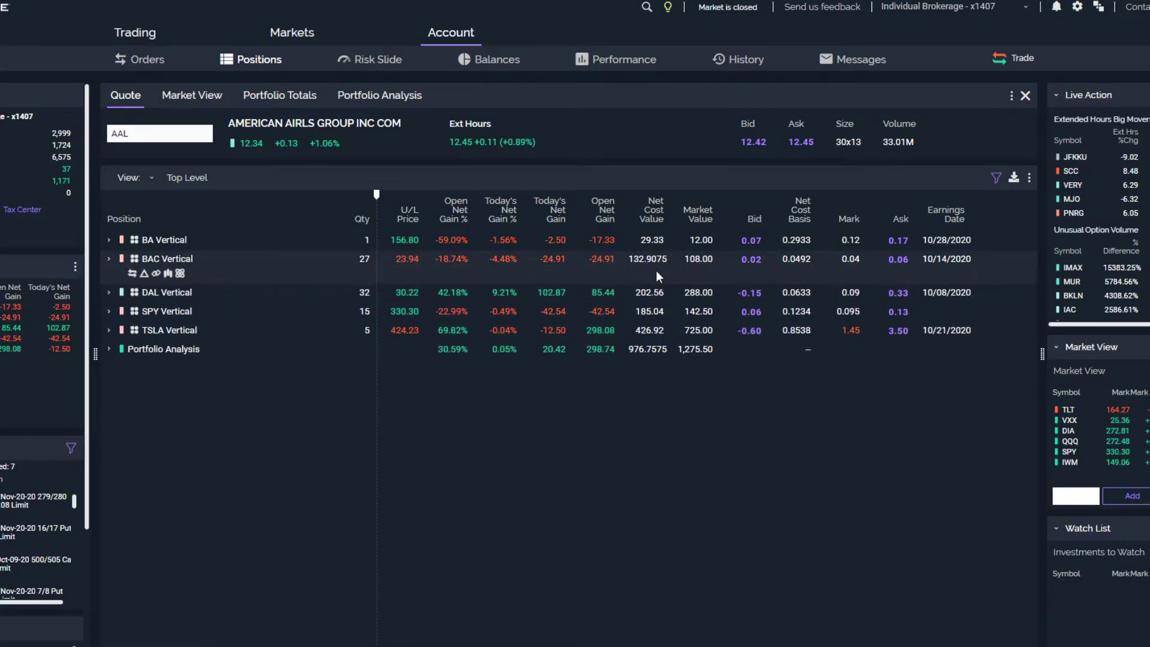
mouse_move(660, 279)
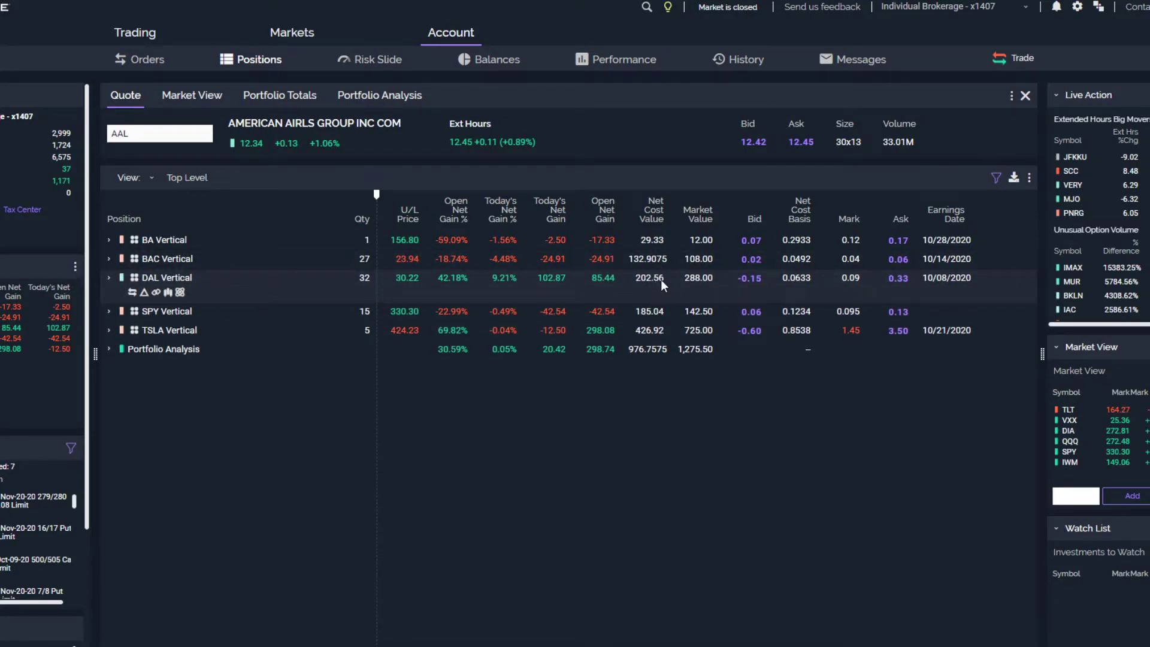
left_click(158, 259)
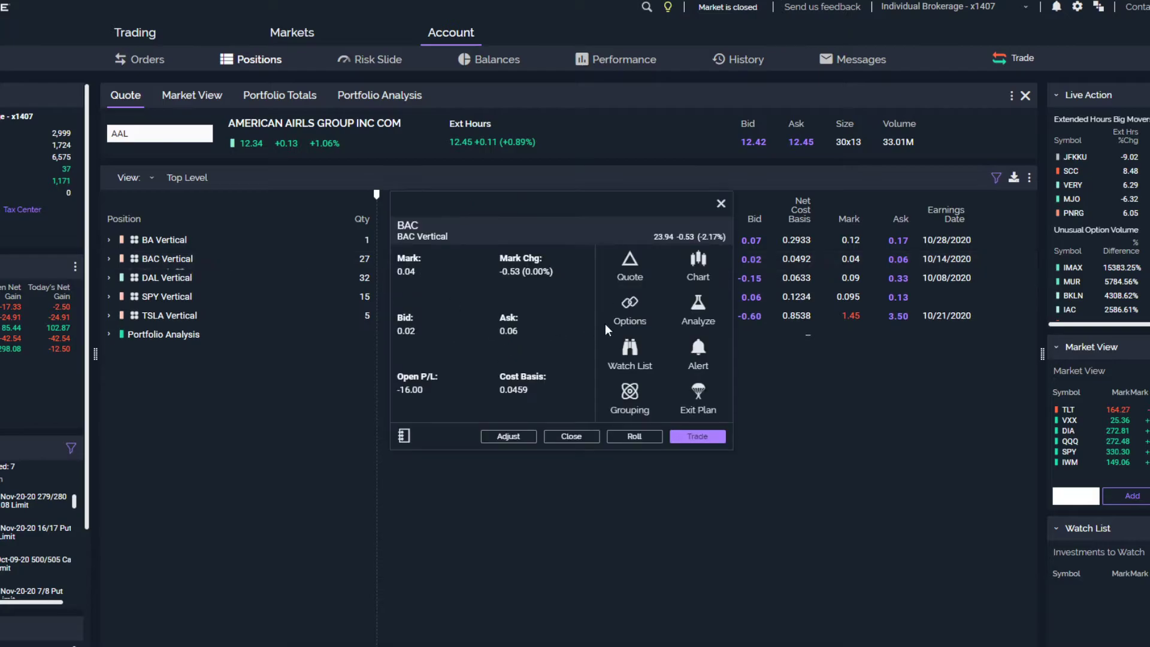
left_click(697, 308)
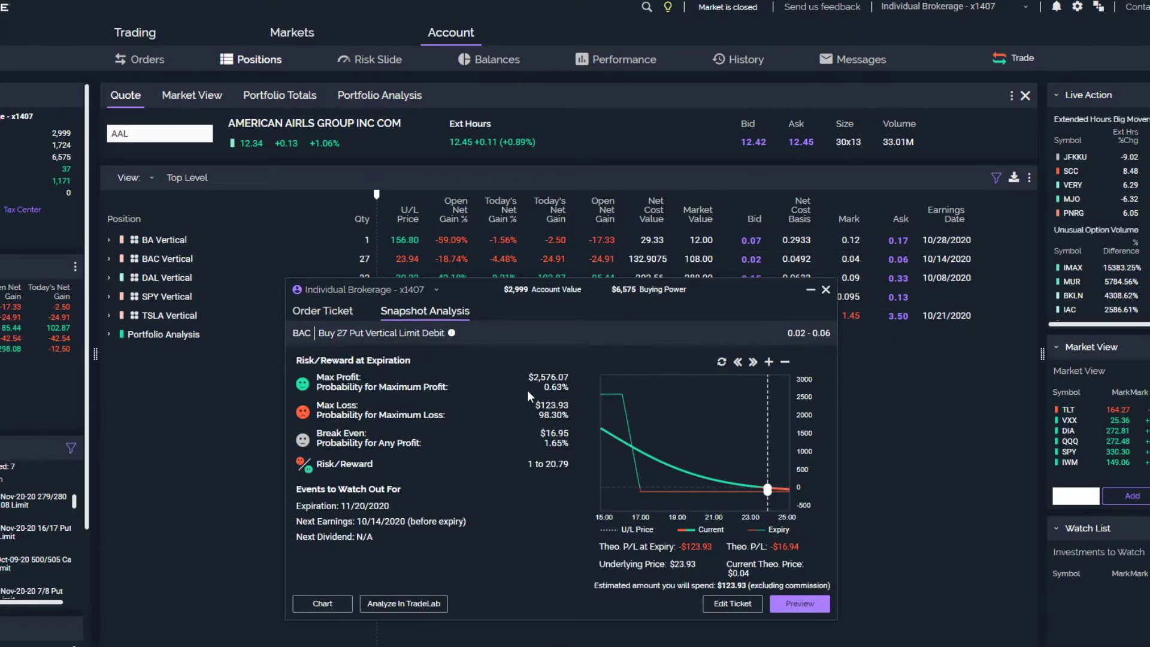
Examine the maximum profit and loss probabilities of the BAC put vertical and close its snapshot analysis.
left_click(560, 388)
left_click_drag(541, 412, 531, 405)
left_click(533, 405)
left_click(565, 422)
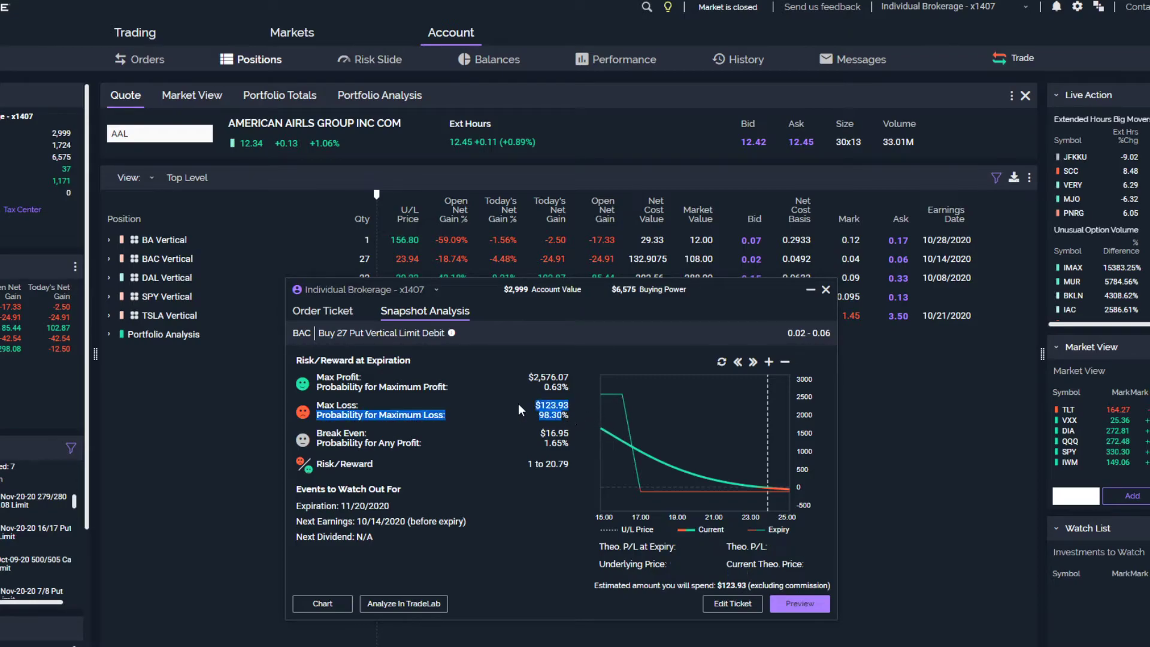
left_click_drag(567, 412, 541, 413)
left_click(577, 416)
left_click(569, 416)
left_click(551, 411)
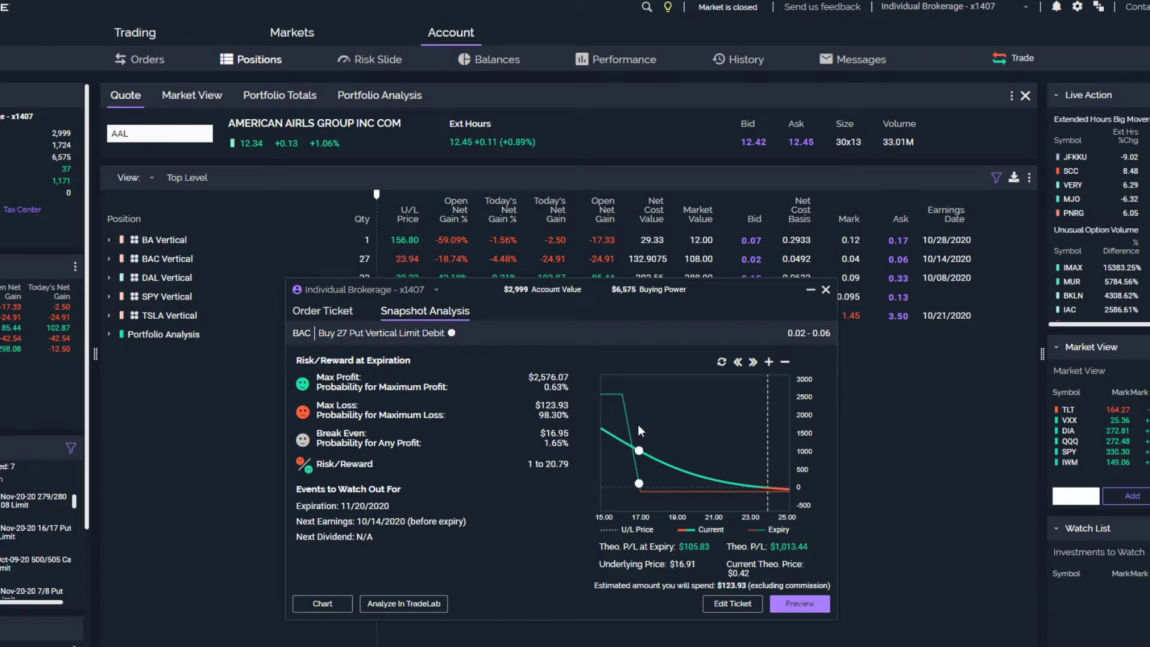
left_click_drag(560, 388, 547, 387)
left_click(548, 387)
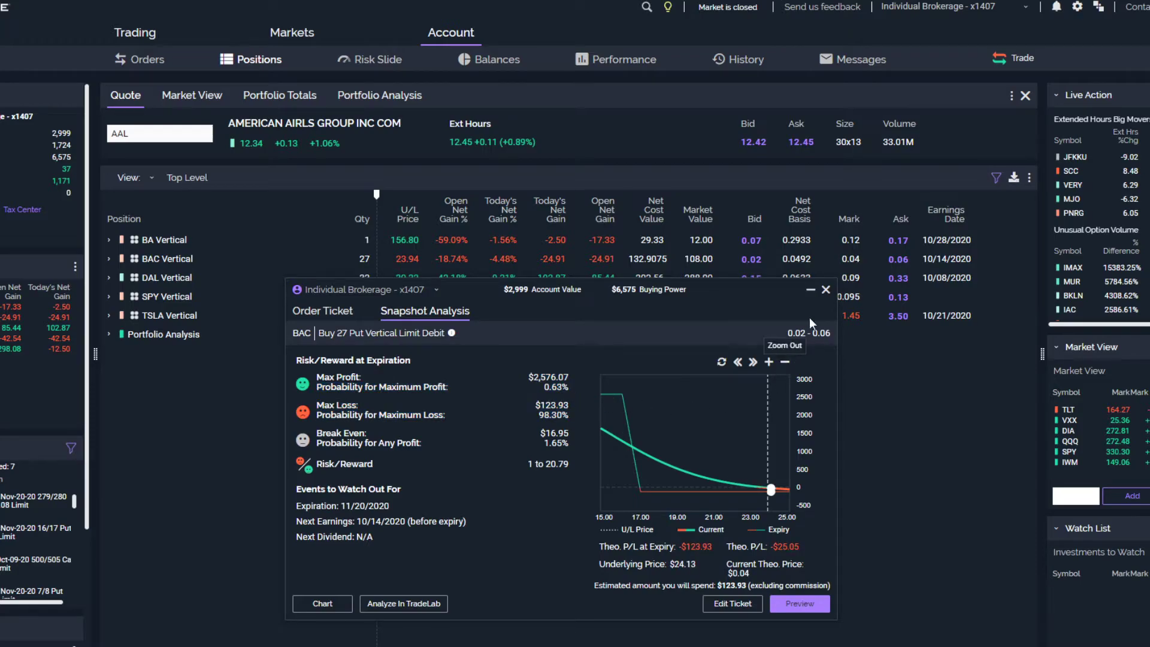
left_click(825, 291)
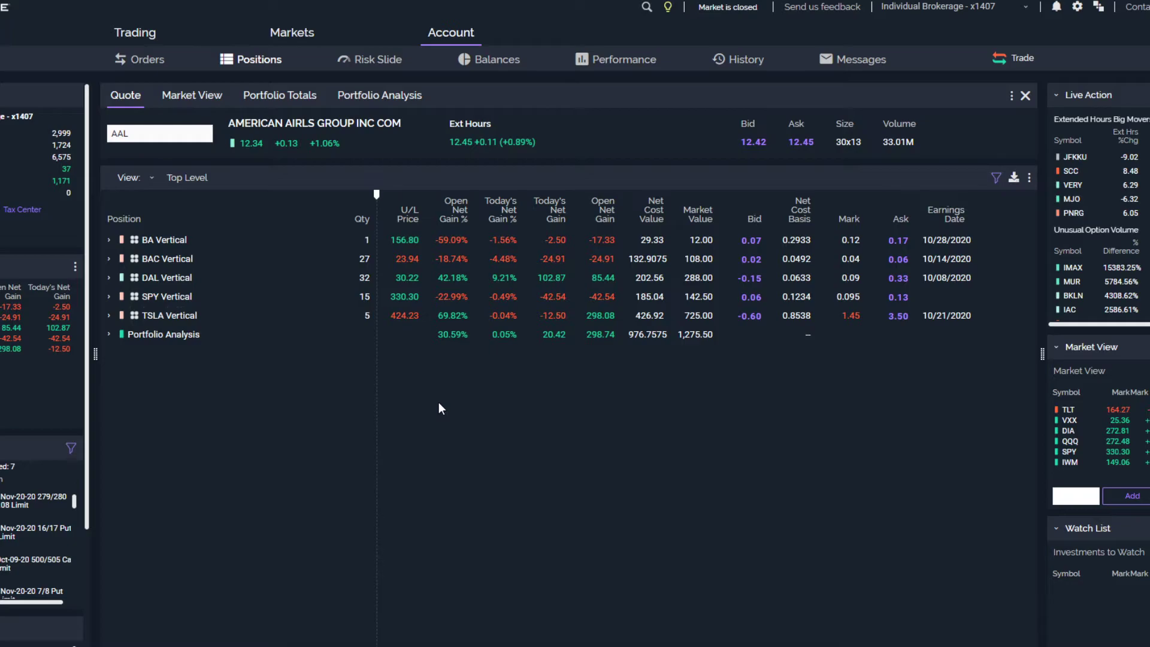
Expand the SPY Vertical position, switch to Webull and examine SPY's longer-term trend on the daily interval.
left_click(110, 298)
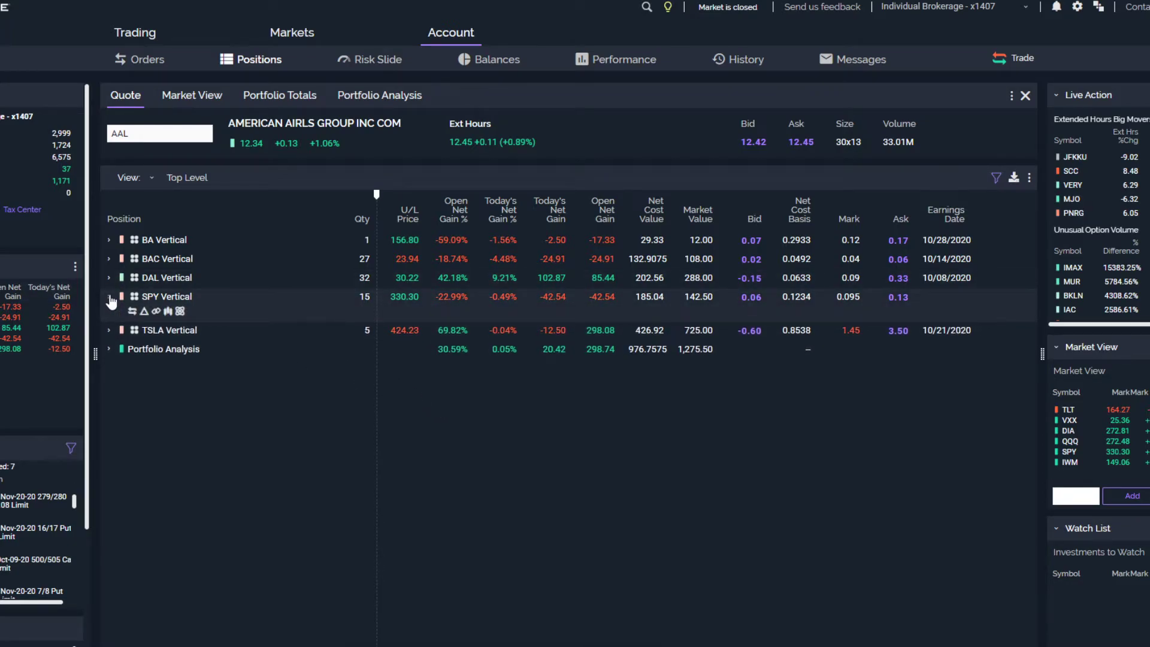
left_click(110, 298)
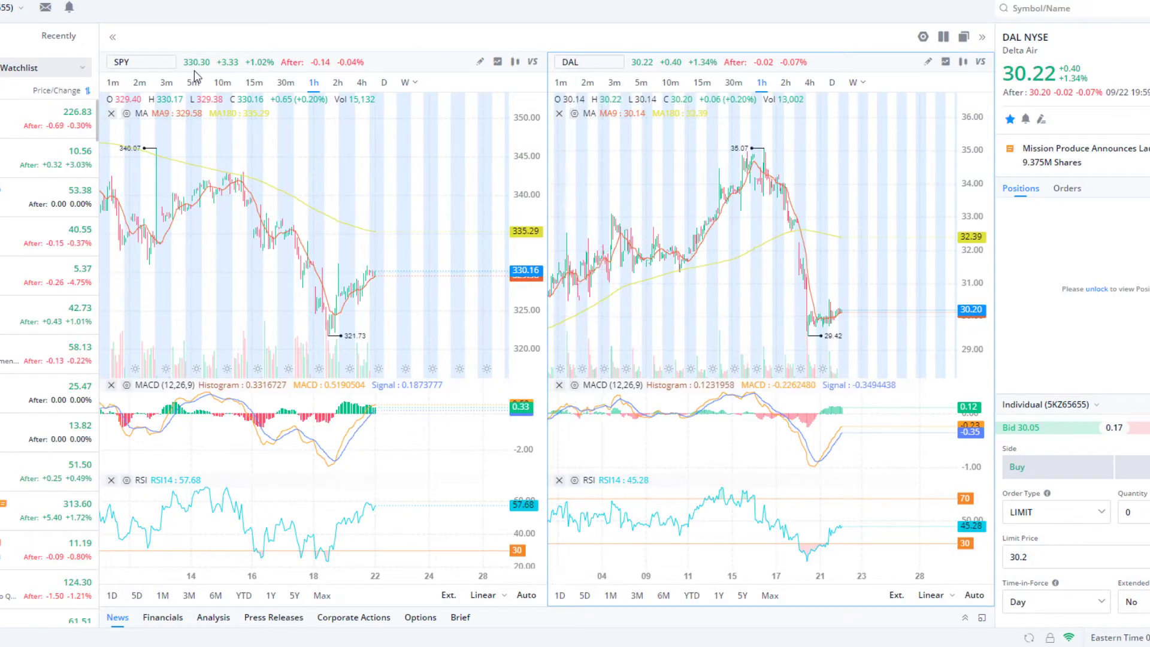
left_click(385, 90)
left_click(385, 83)
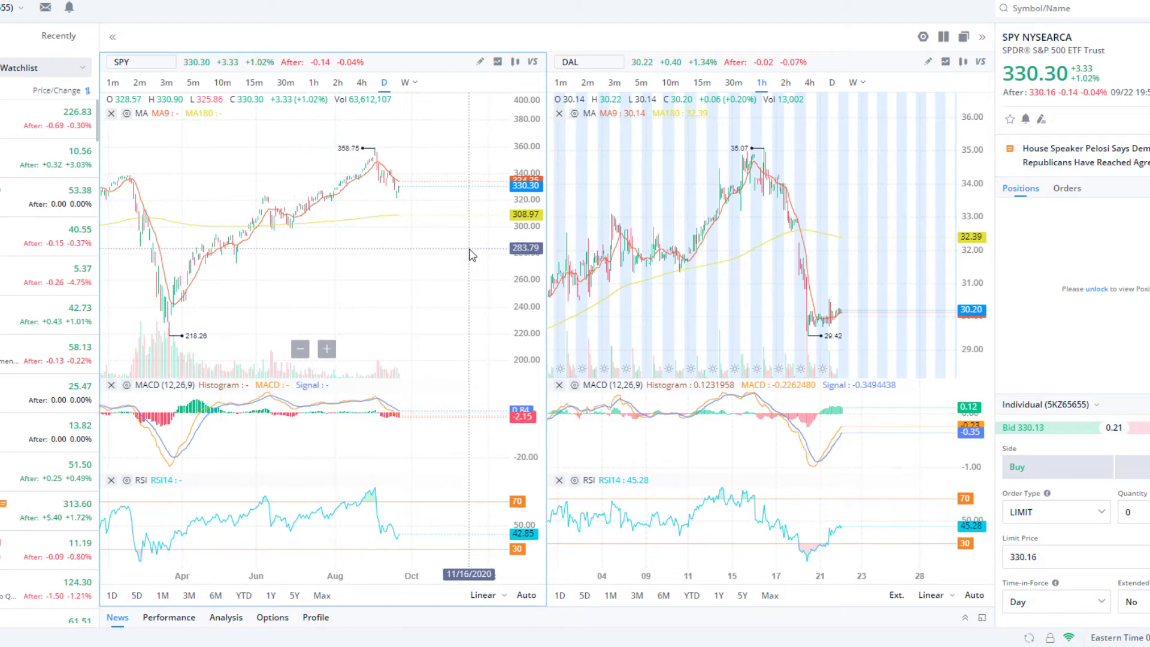
left_click_drag(471, 262, 449, 266)
scroll(449, 266, "down", 5)
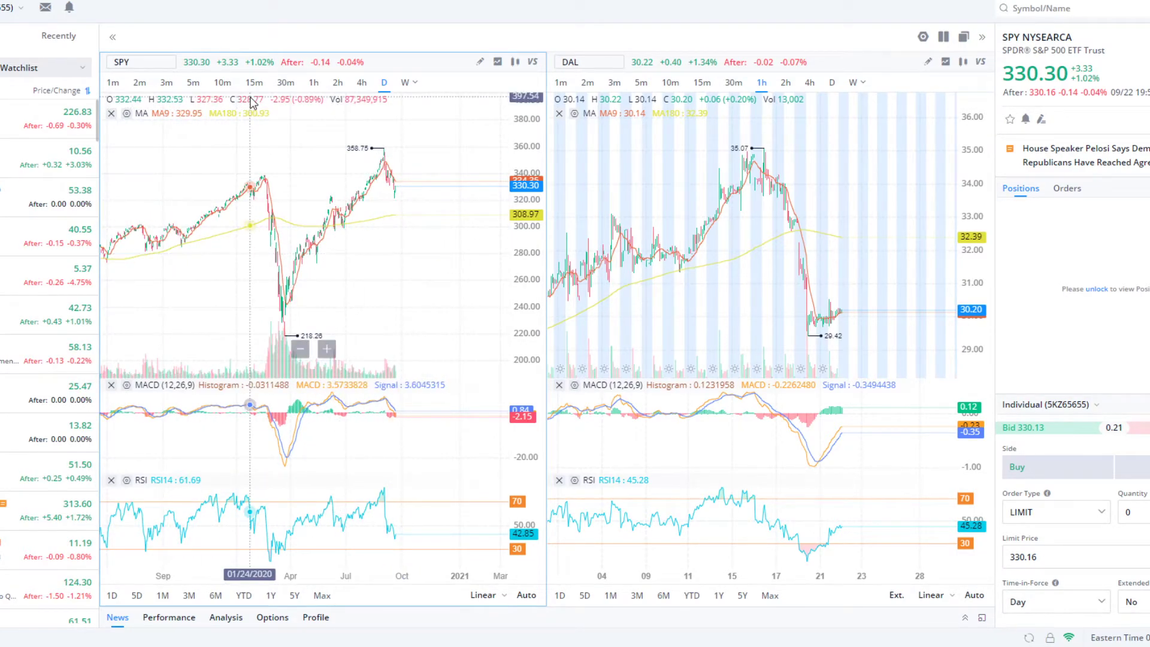
Examine SPY's recent prices on the 1-hour interval, and collapse the SPY Vertical position back in Power E*TRADE.
left_click(313, 82)
scroll(460, 279, "up", 10)
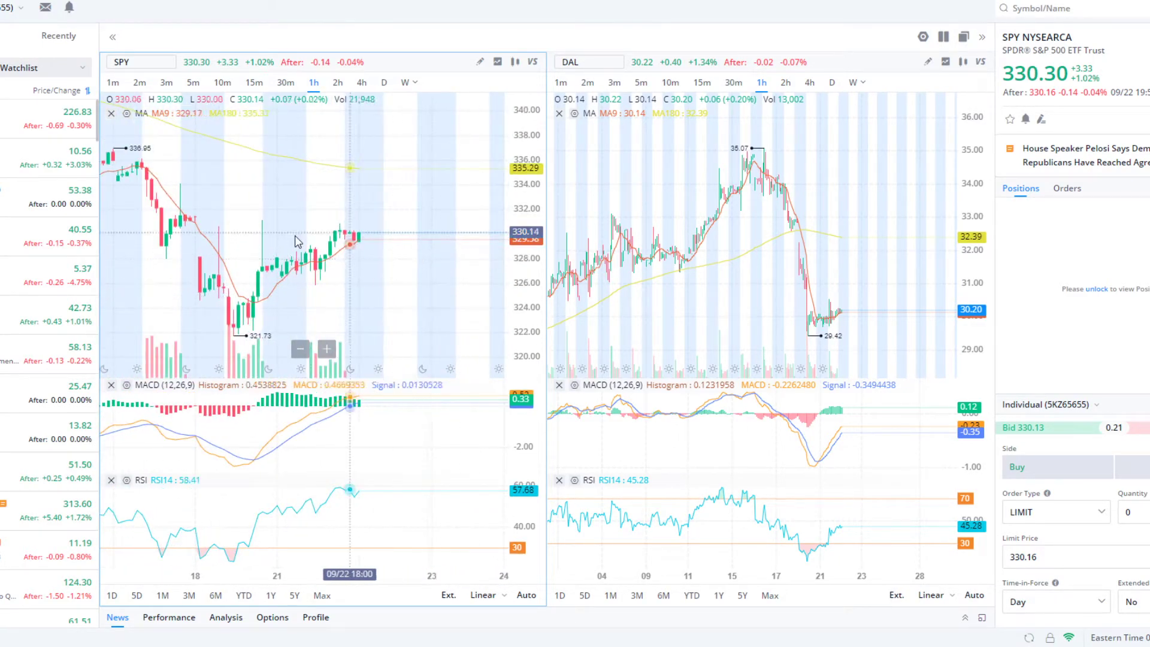
scroll(372, 233, "down", 6)
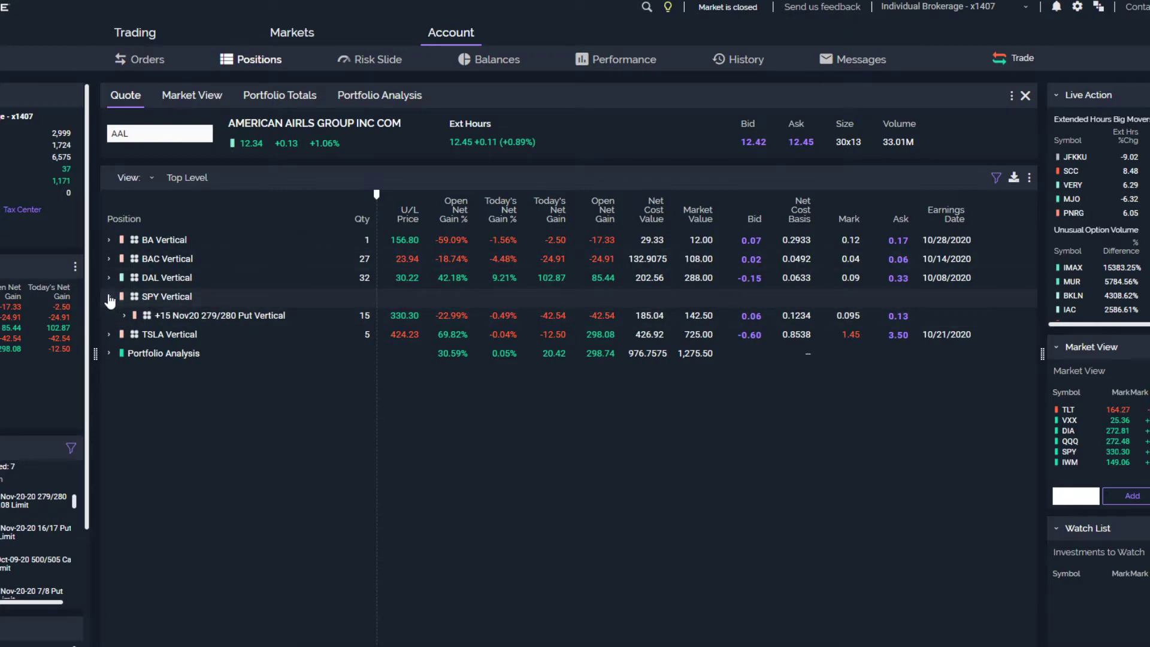
left_click(109, 297)
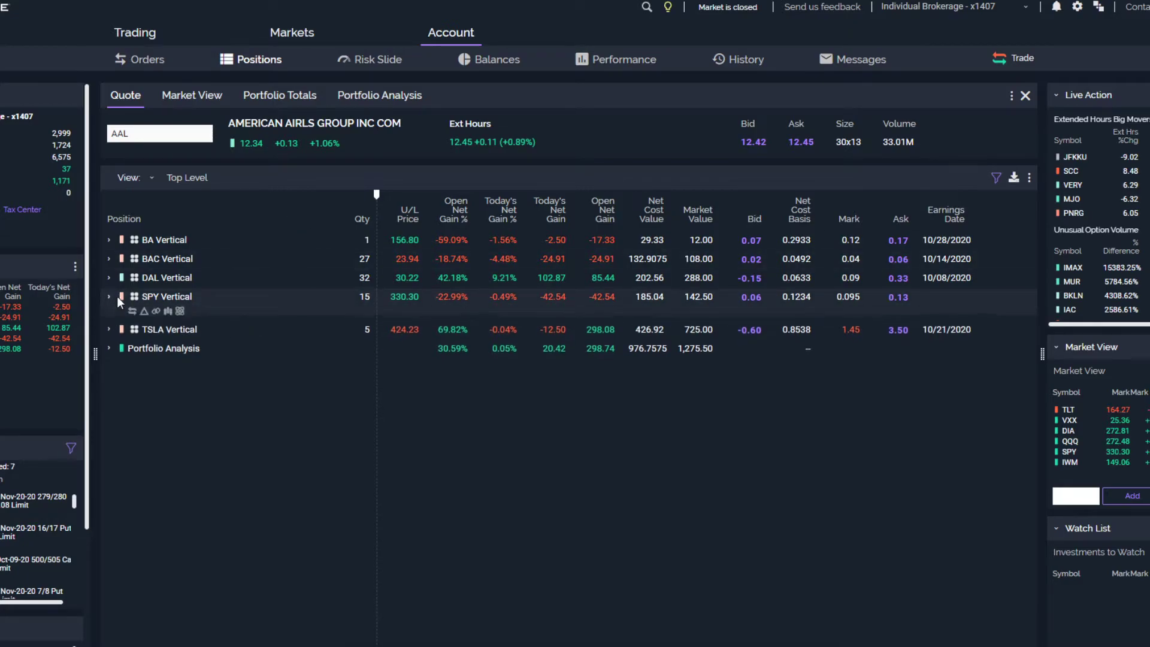
Inspect the spread inside the TSLA Vertical position, view the position's detail window and close it.
mouse_move(239, 317)
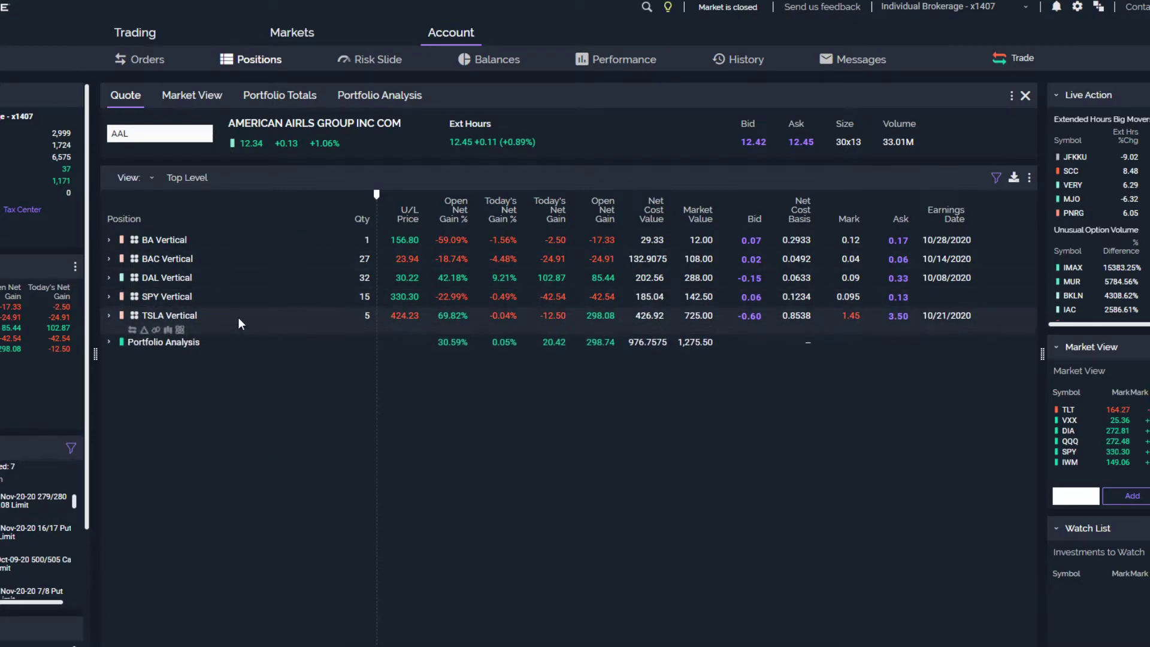
left_click(109, 317)
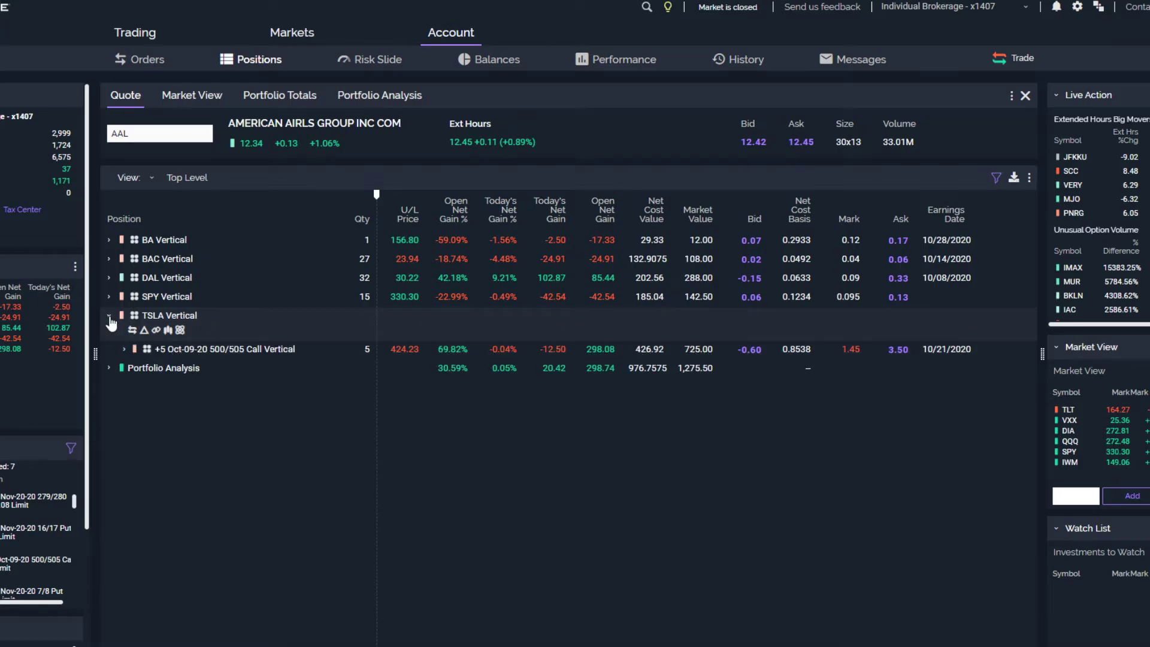
left_click(109, 317)
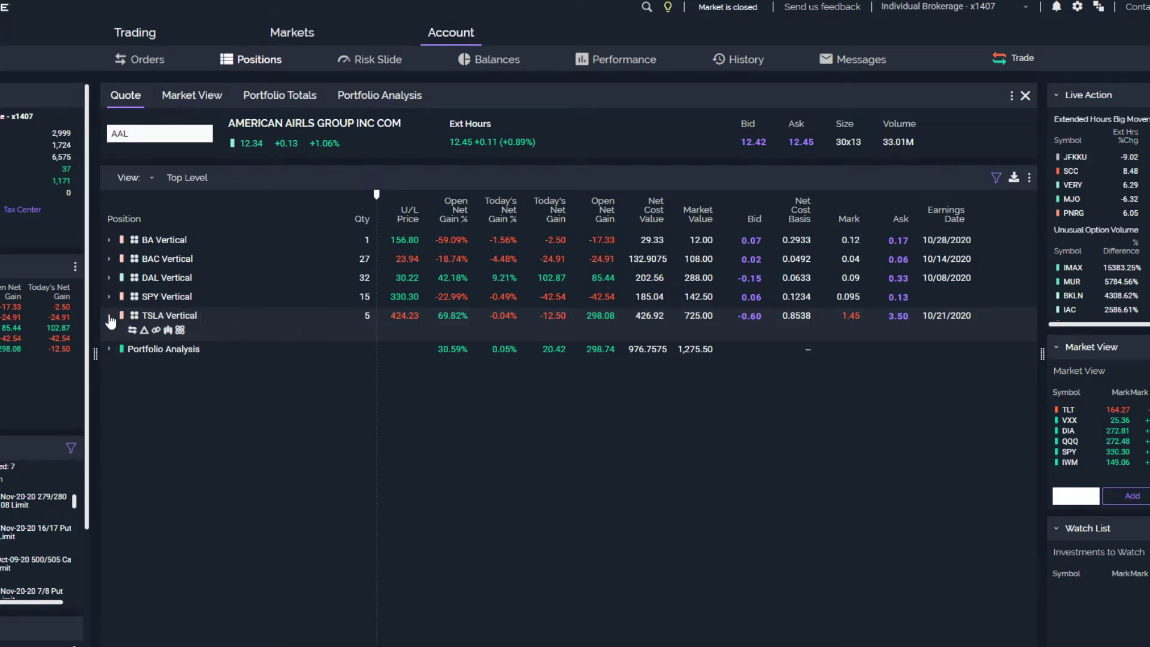
left_click(225, 320)
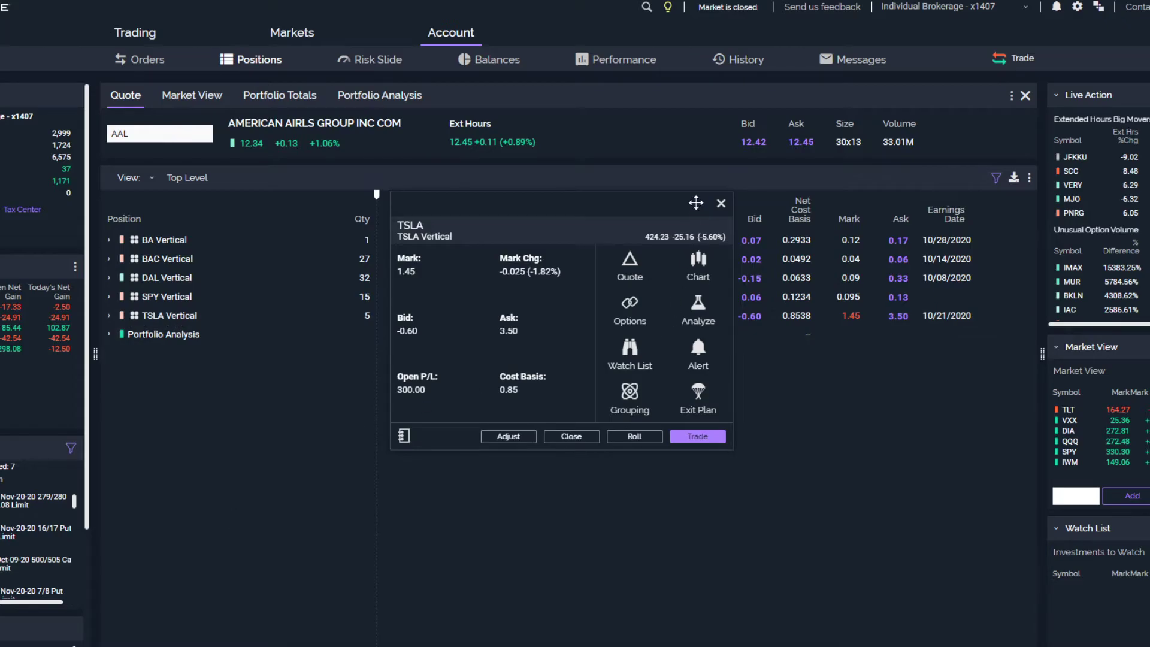
left_click(721, 203)
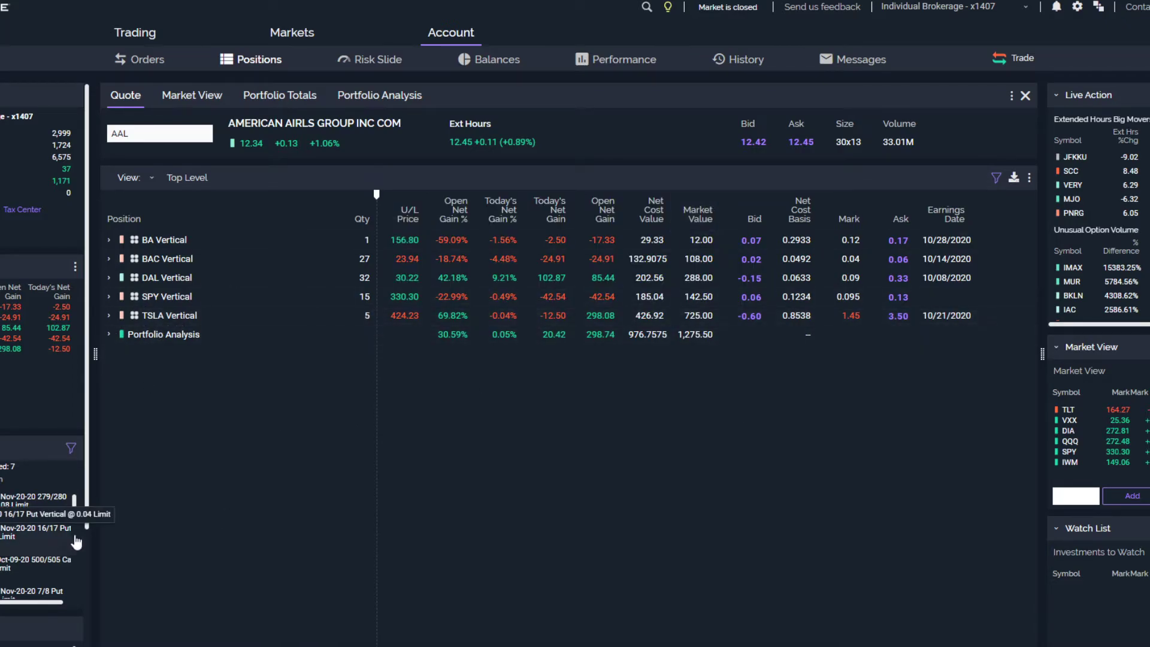
Review the expired, canceled and filled orders in the Order Book in a reduced window, return to the list's start and maximize the window.
scroll(52, 533, "down", 3)
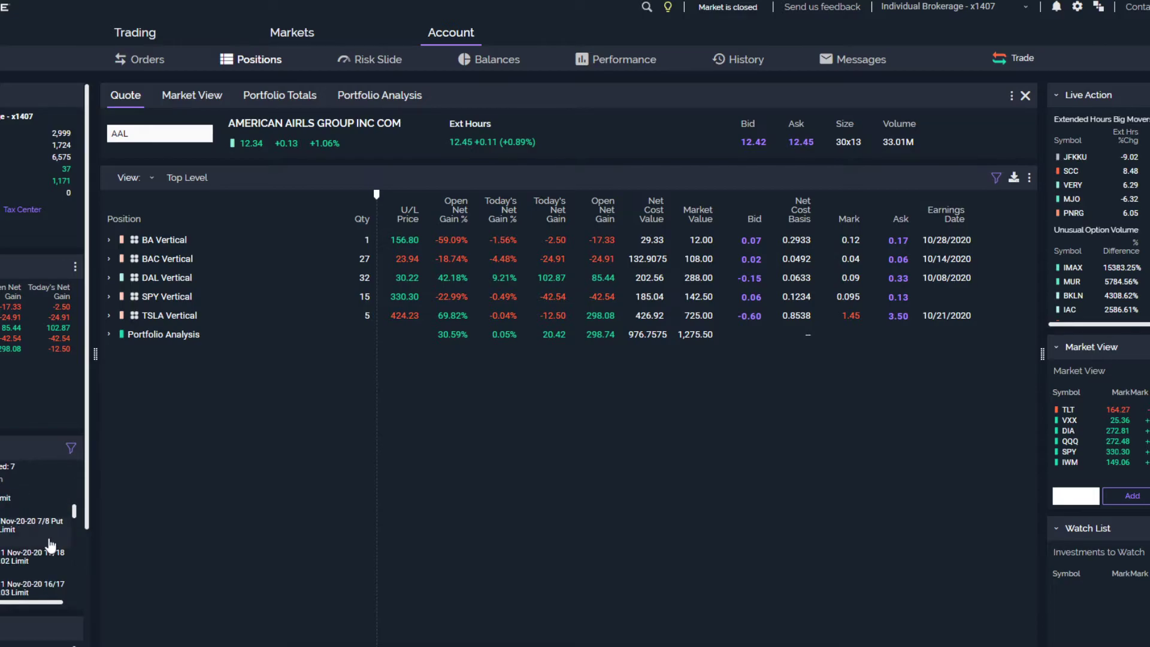
scroll(38, 538, "up", 2)
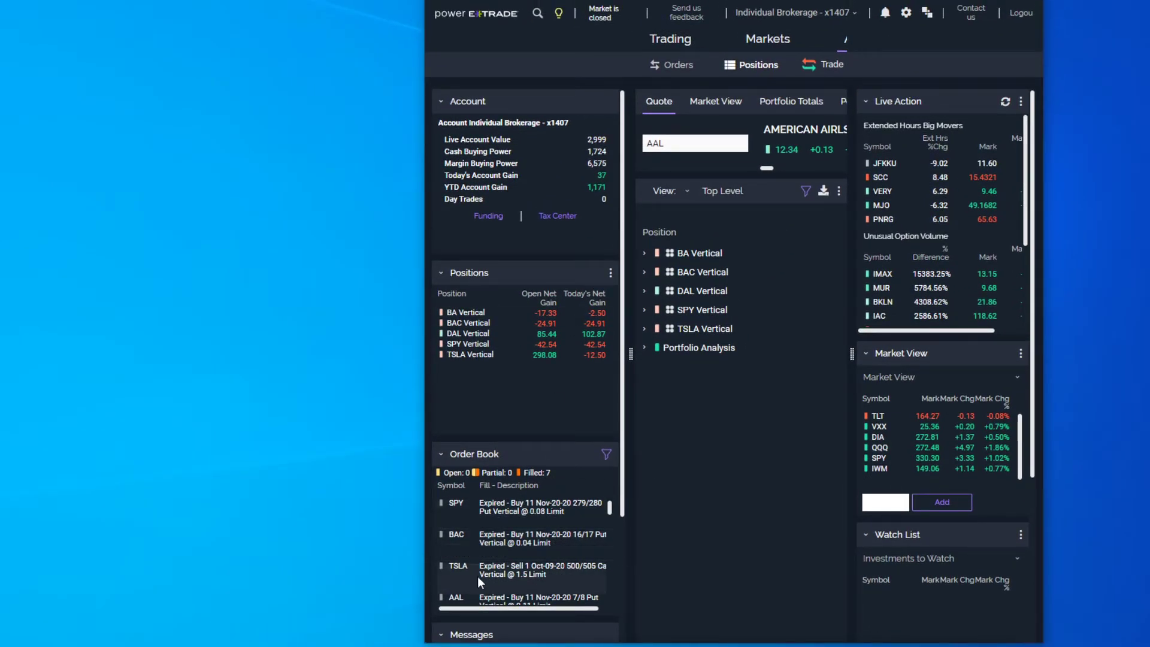
scroll(557, 578, "down", 3)
scroll(554, 580, "down", 5)
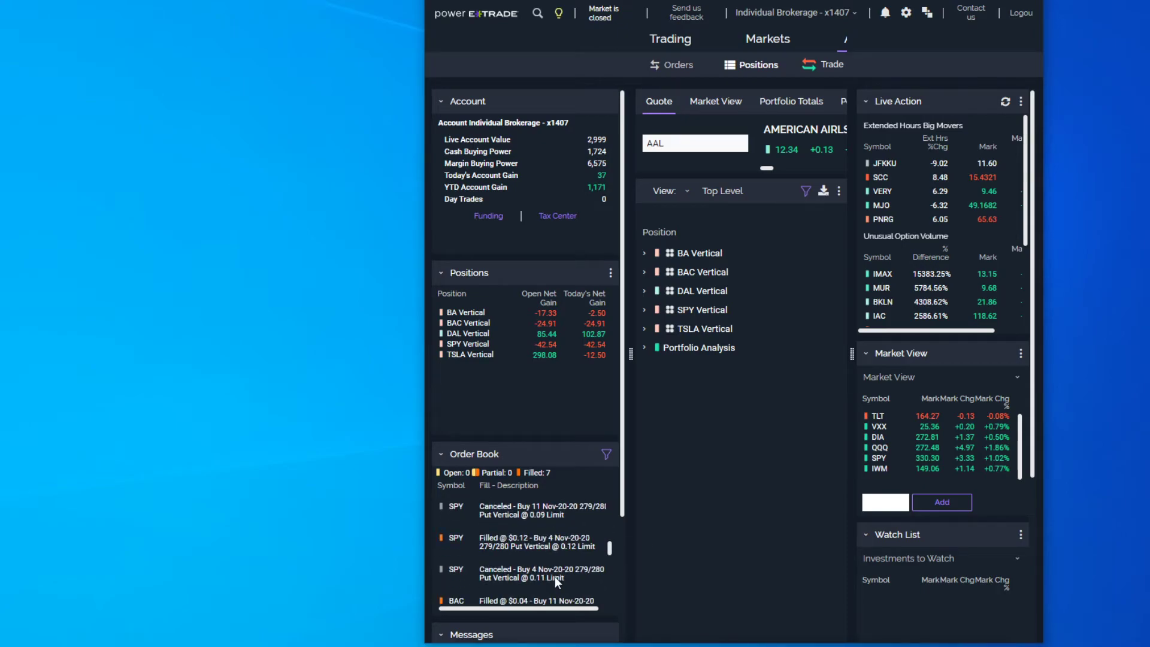
scroll(555, 580, "up", 4)
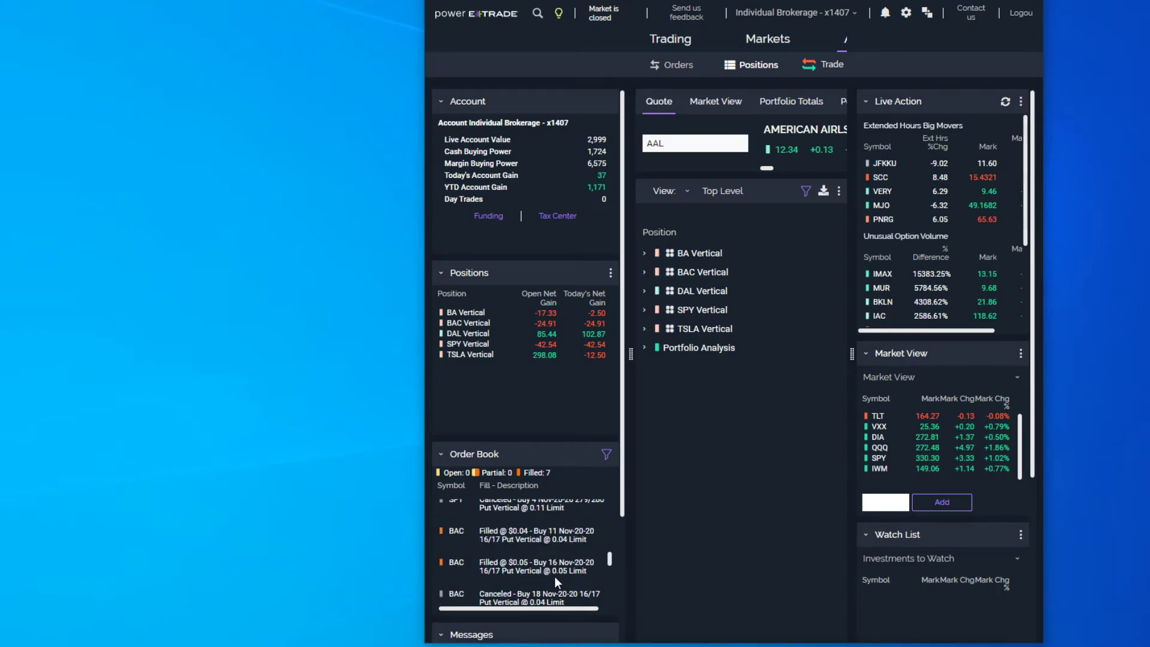
scroll(555, 576, "down", 4)
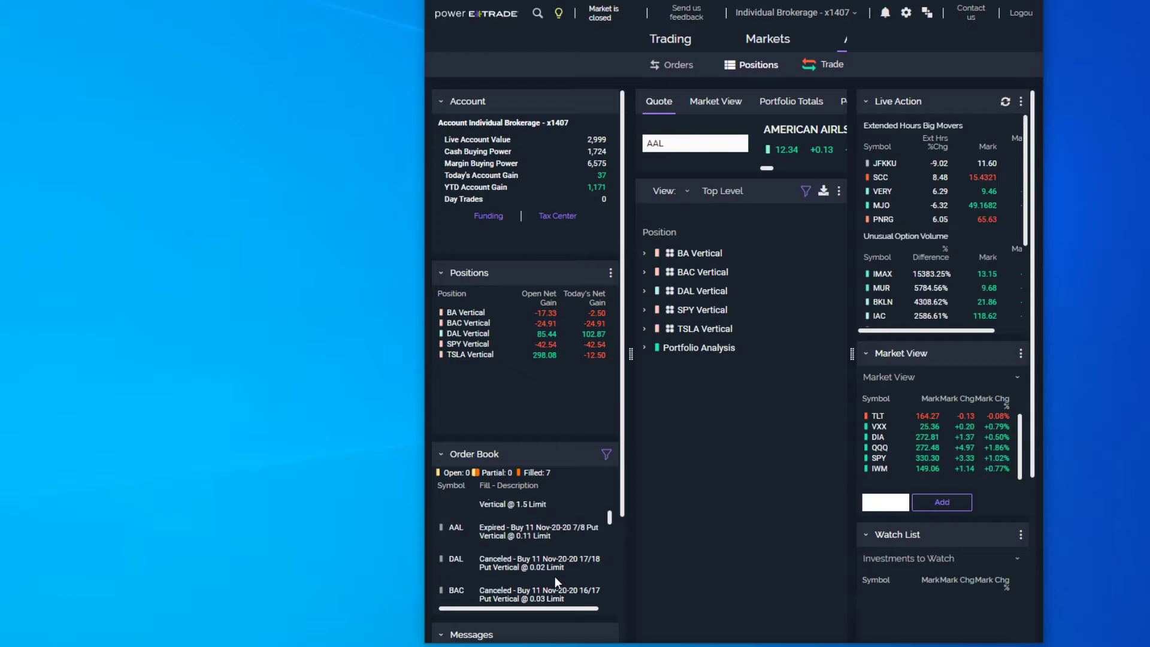
scroll(554, 576, "down", 6)
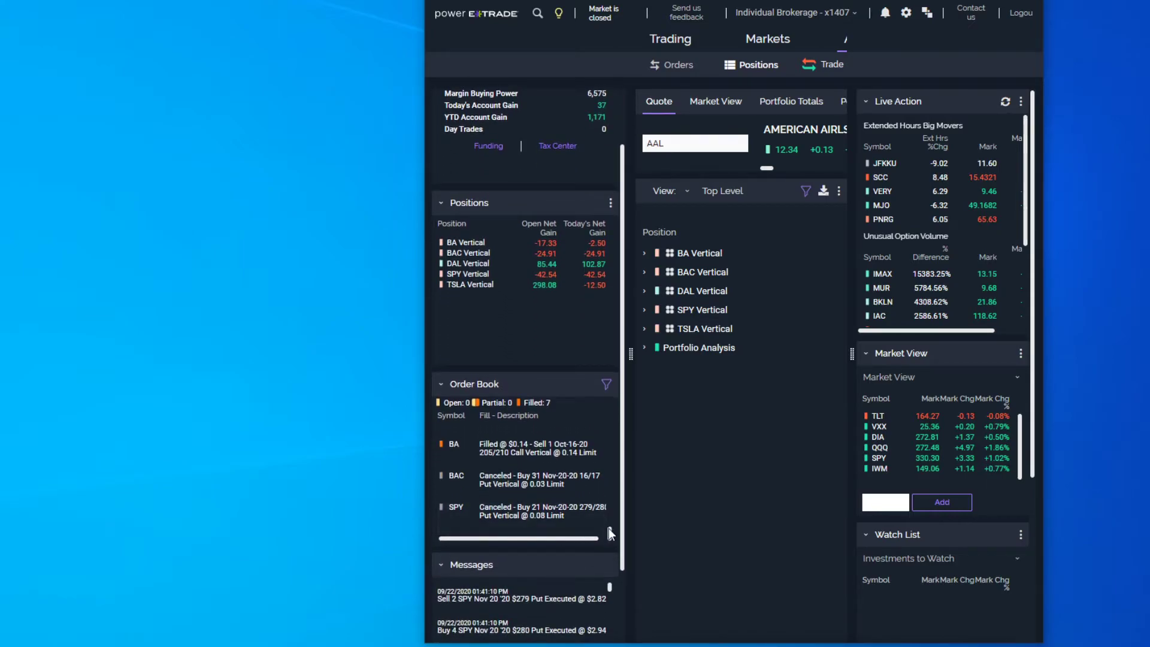
left_click_drag(608, 533, 608, 436)
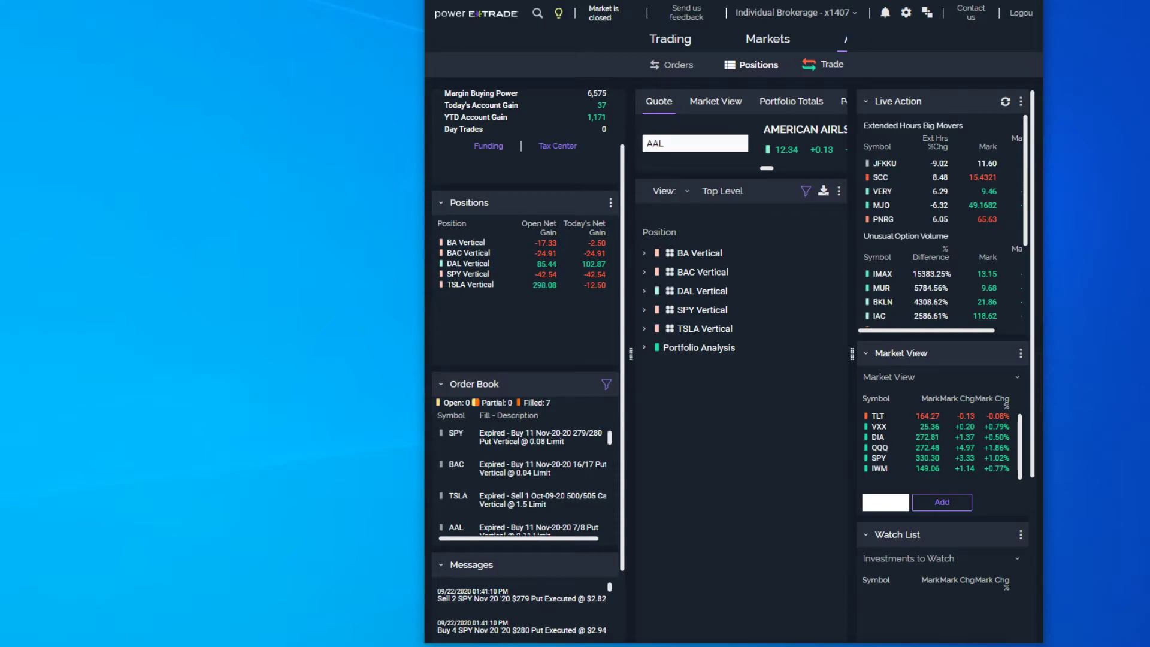
key("super+Up")
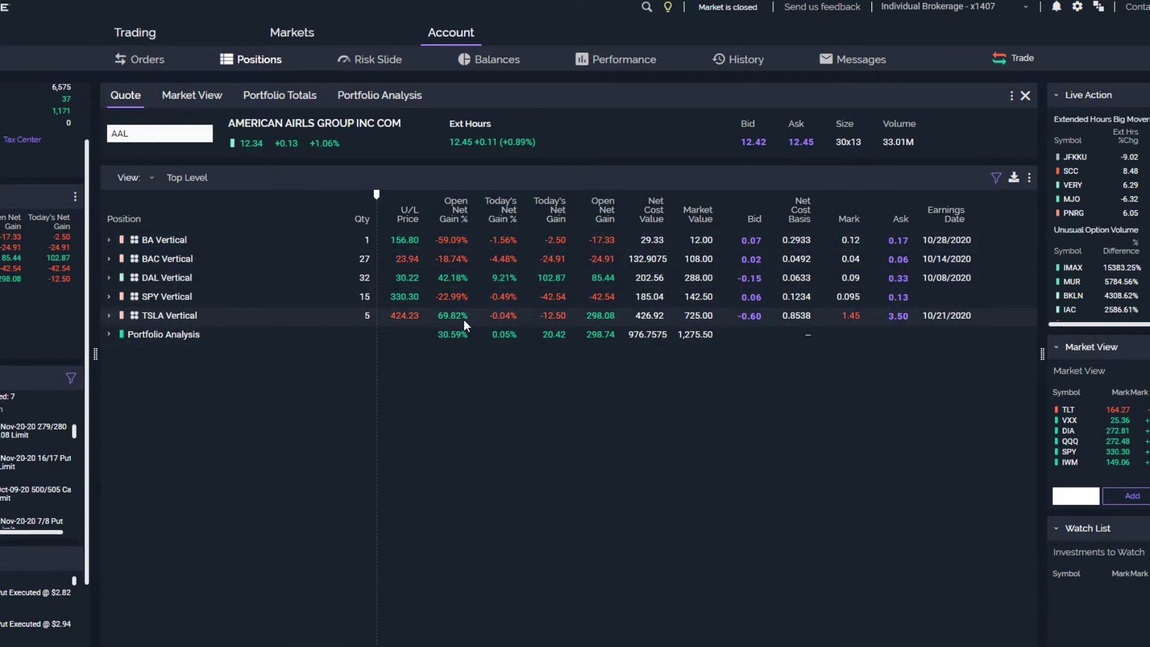
Expand the TSLA Vertical position, switch to Webull, load TSLA in place of DAL and examine its hourly price movement.
mouse_move(464, 322)
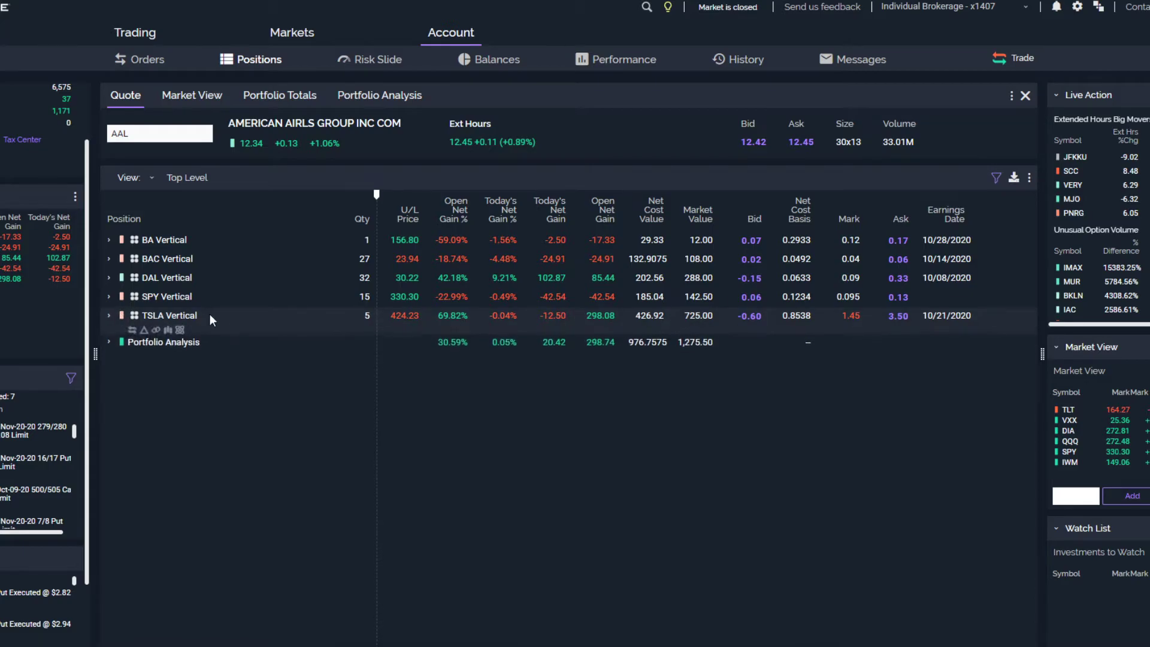
left_click(109, 317)
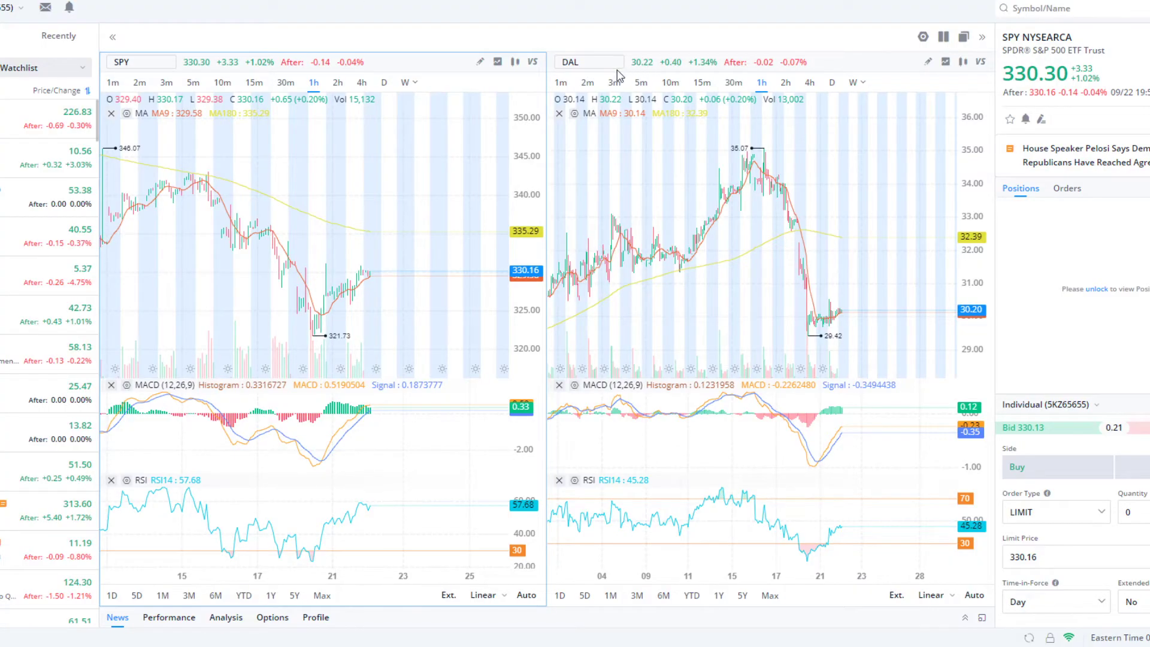
left_click(606, 62)
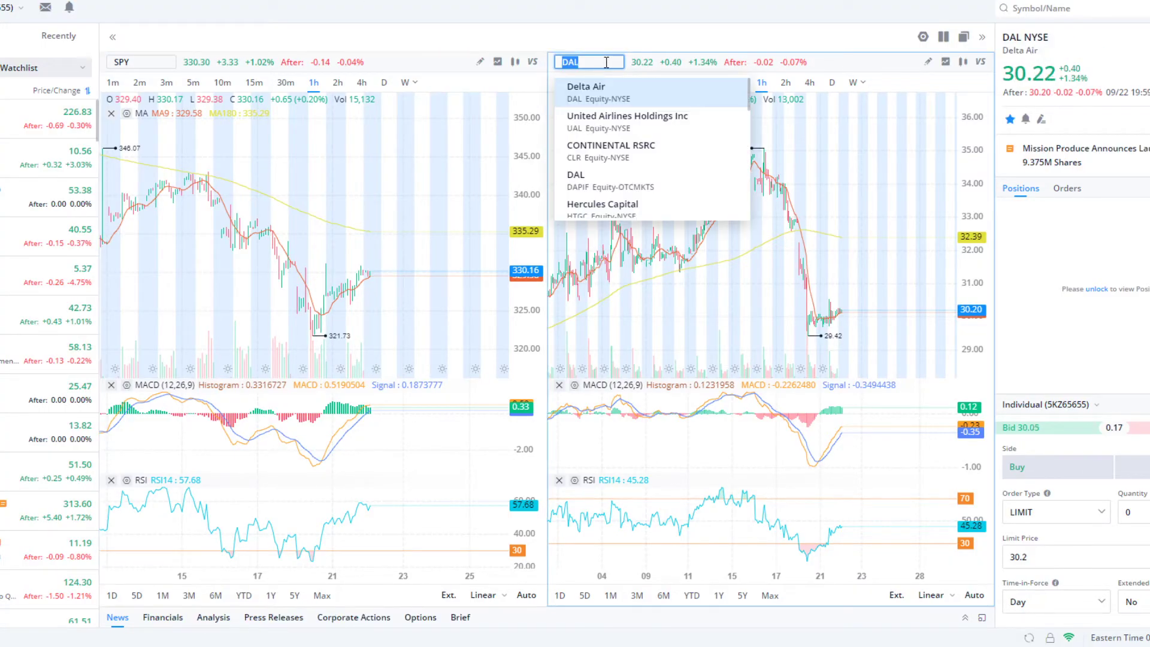
type("TSLA")
key("Return")
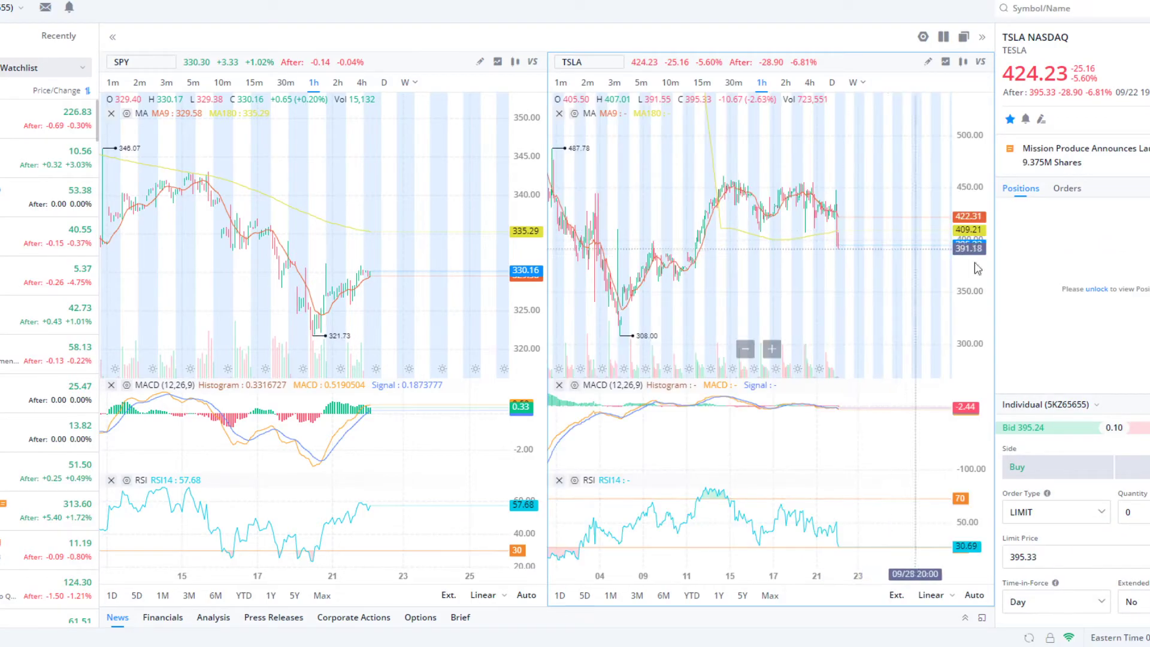
scroll(896, 245, "down", 2)
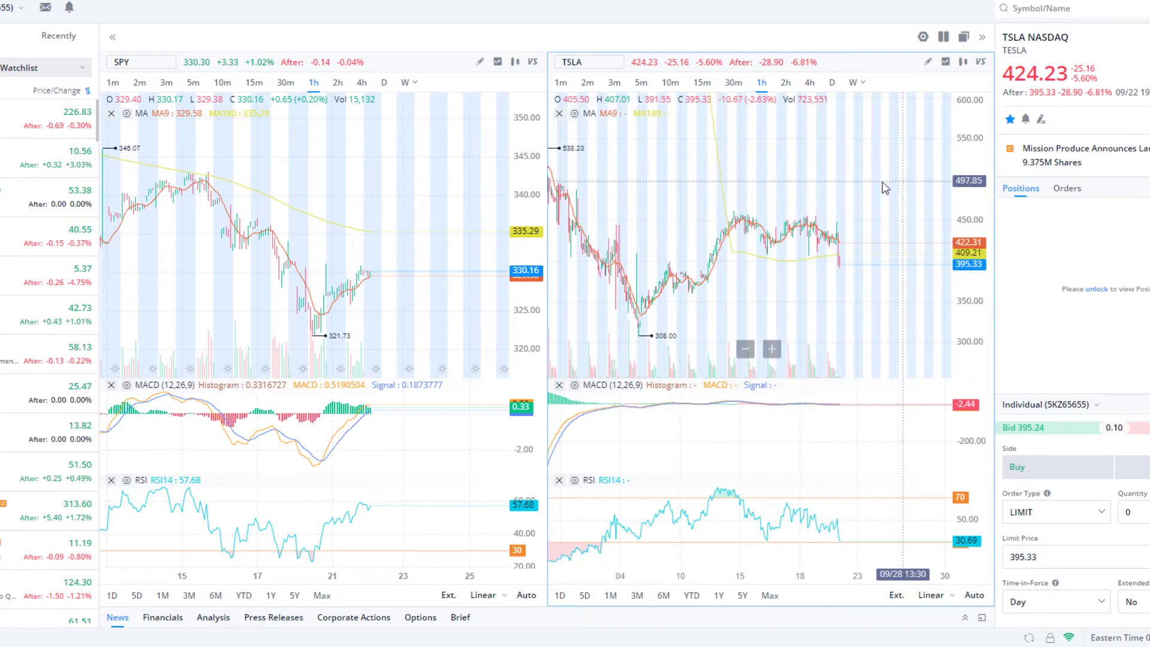
scroll(863, 187, "up", 2)
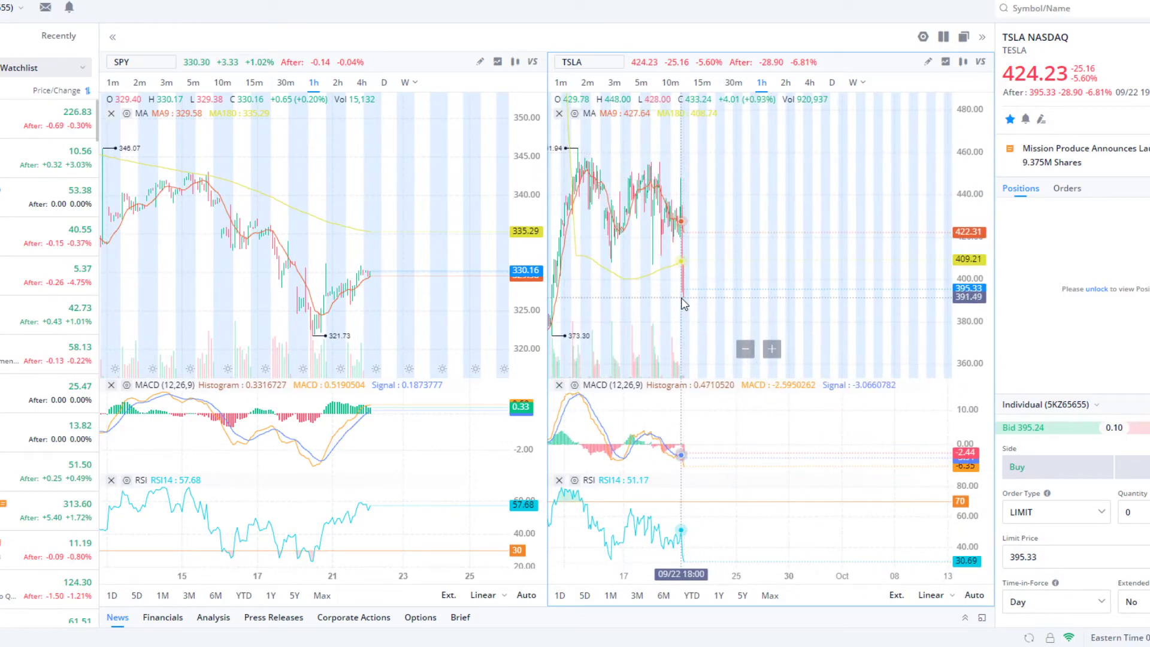
Examine TSLA's earlier hourly prices, set its chart to the 5-minute interval, and collapse the TSLA Vertical position back in Power E*TRADE.
left_click_drag(681, 298, 847, 251)
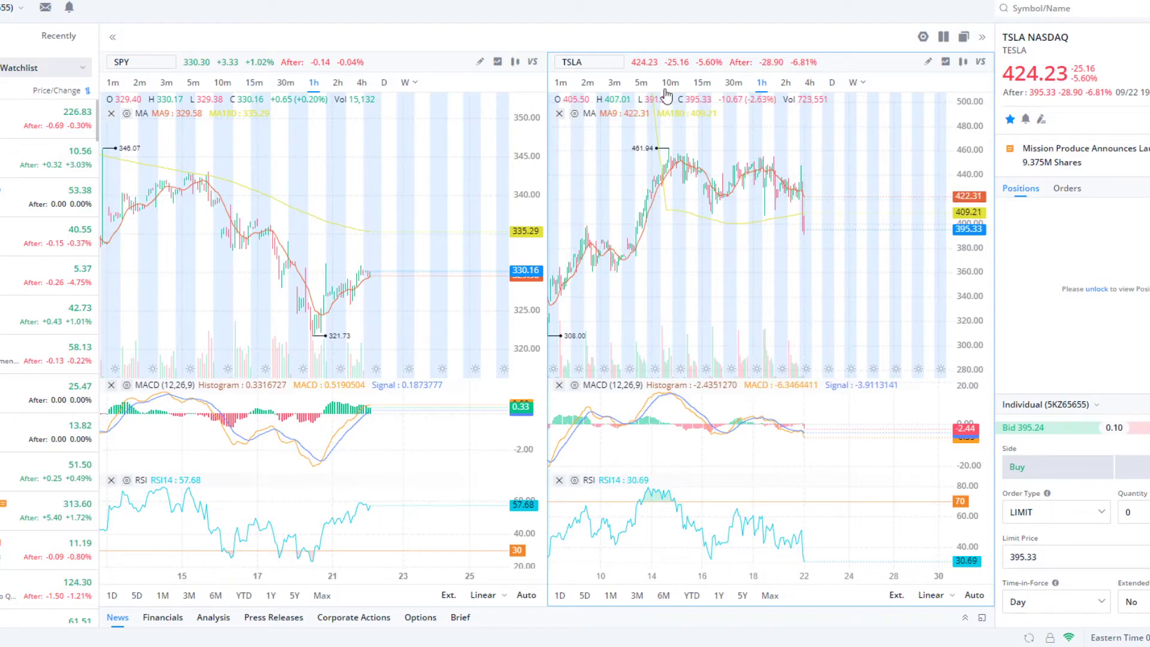
left_click(641, 89)
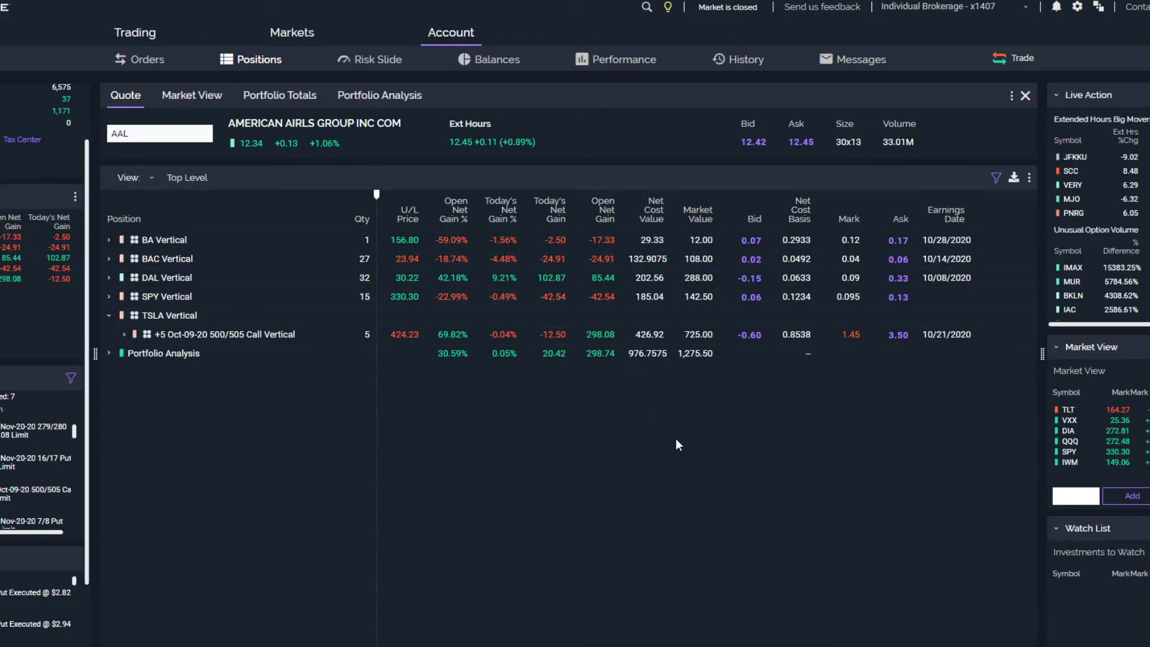
left_click(109, 315)
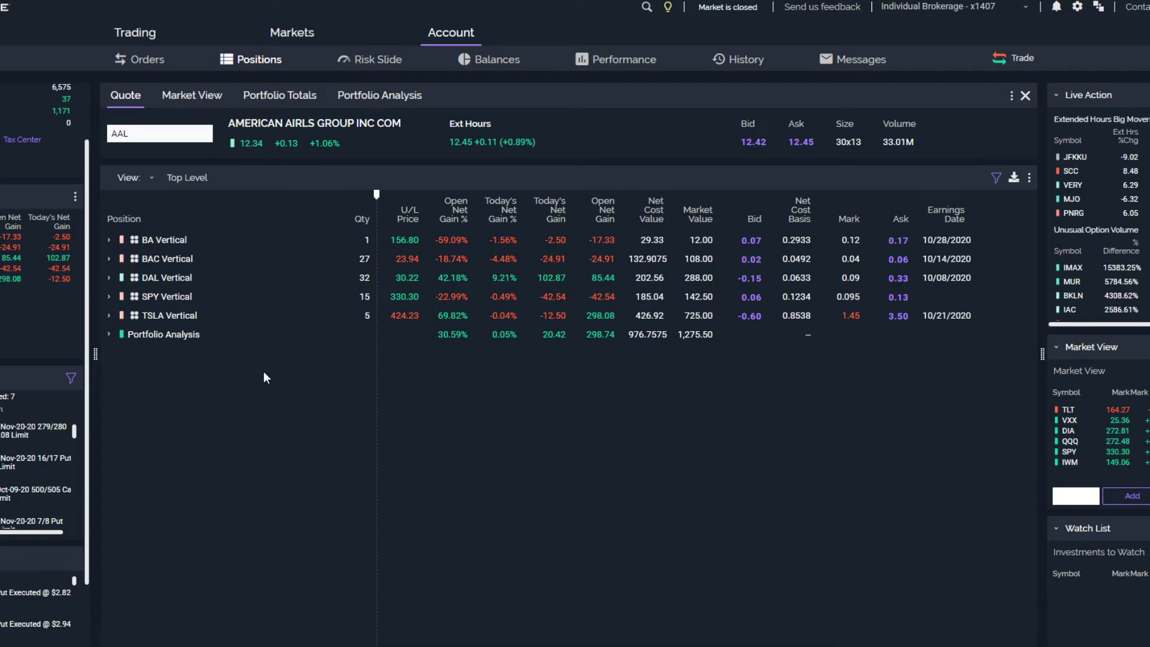
mouse_move(110, 316)
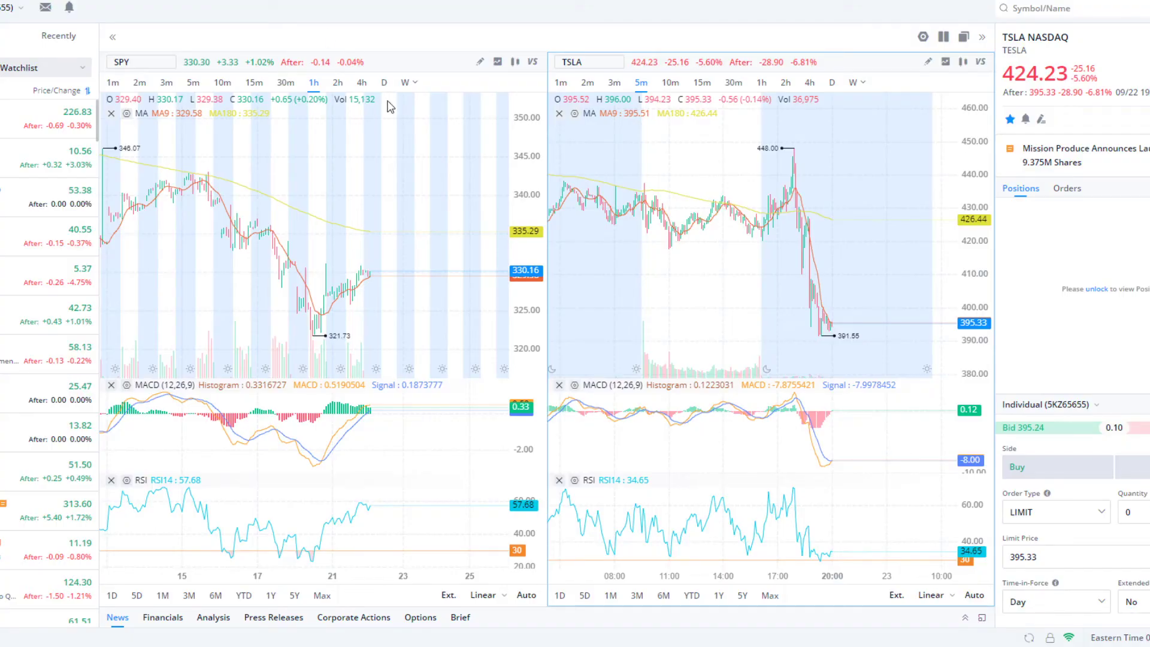
Examine SPY's recent hourly prices in Webull, and review the option and stock holdings in a full-screen Robinhood window.
scroll(354, 311, "up", 5)
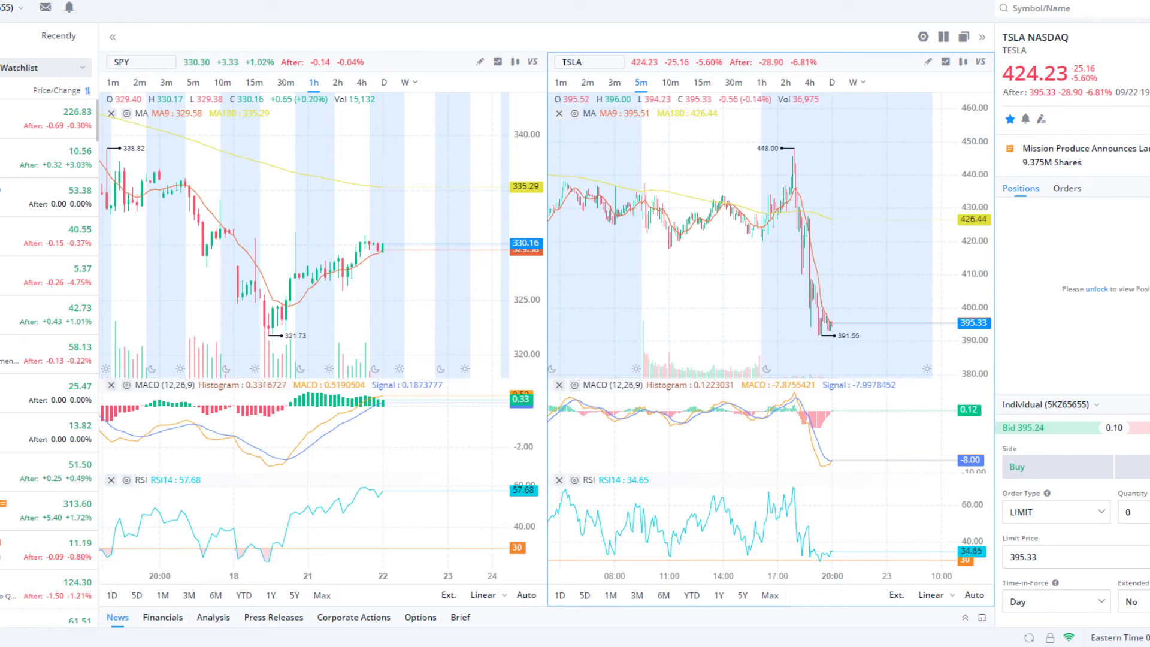
key("alt+Tab")
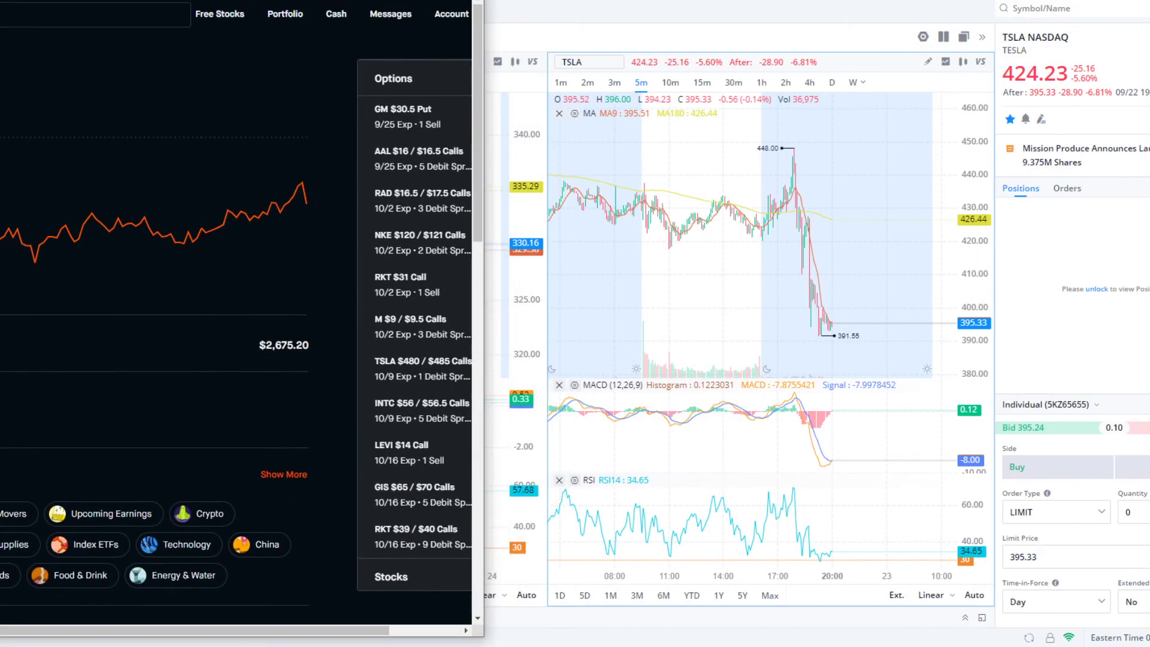
key("F11")
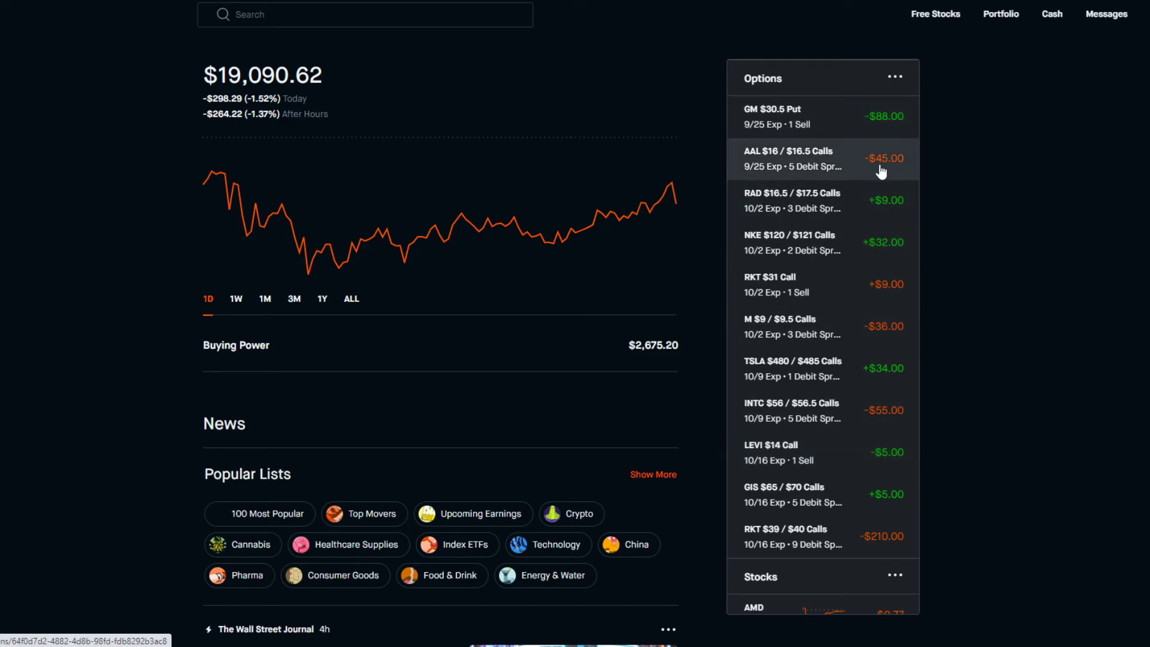
scroll(837, 462, "down", 7)
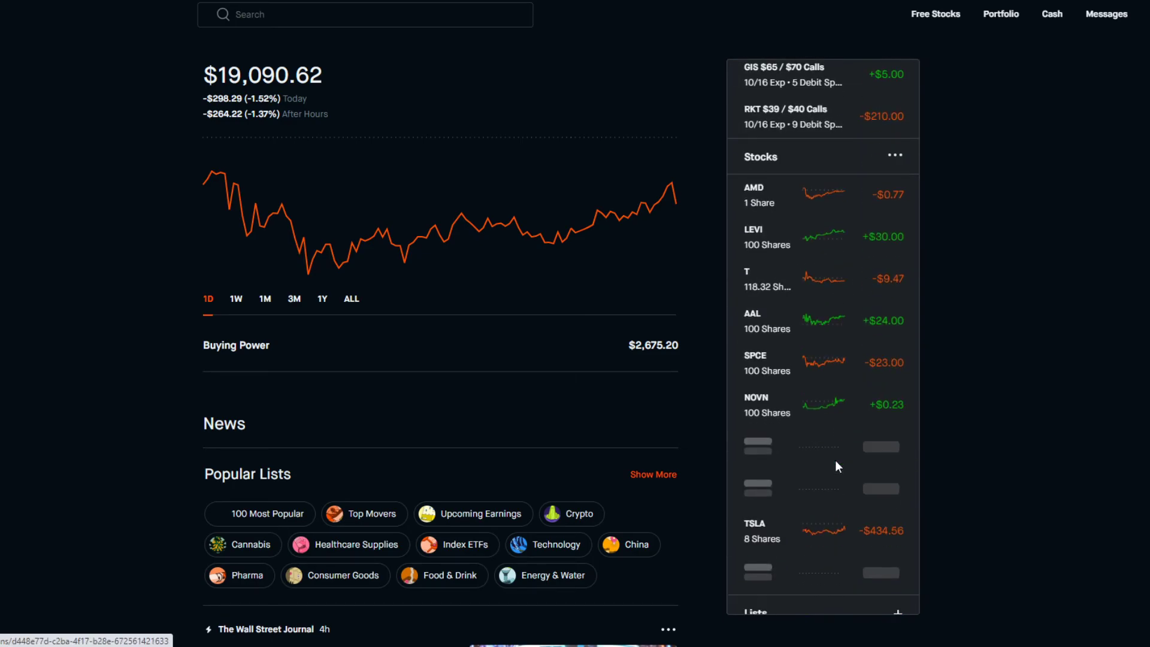
scroll(866, 395, "up", 7)
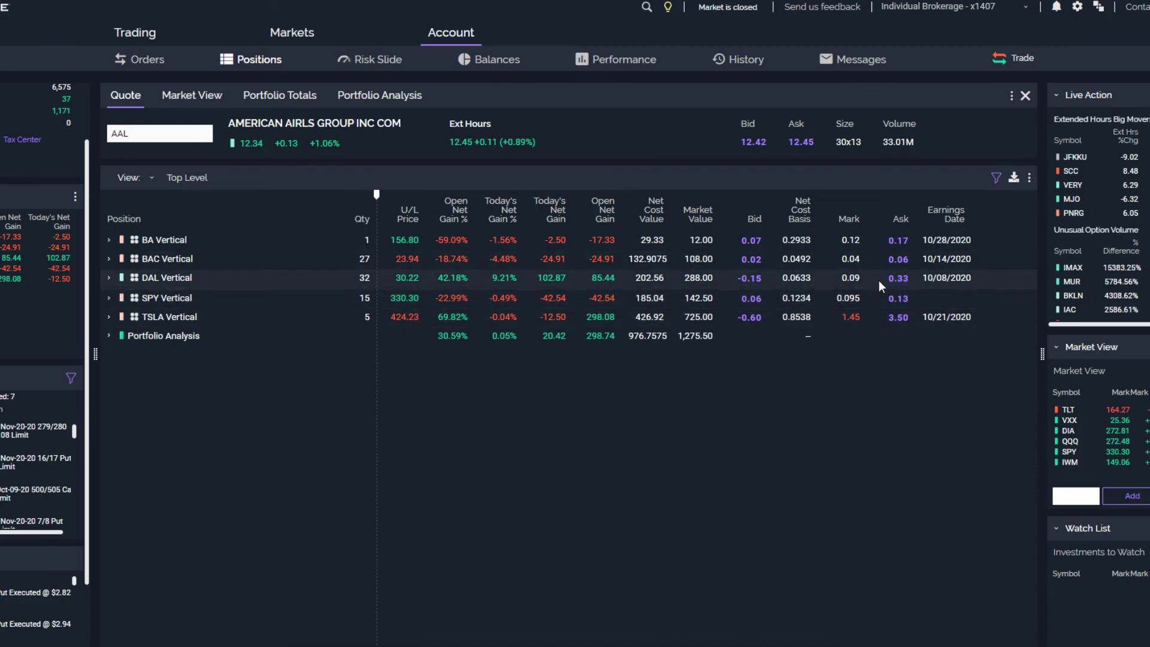
Return to Power E*TRADE, briefly expand the TSLA Vertical position and collapse it to review its summary row.
mouse_move(855, 285)
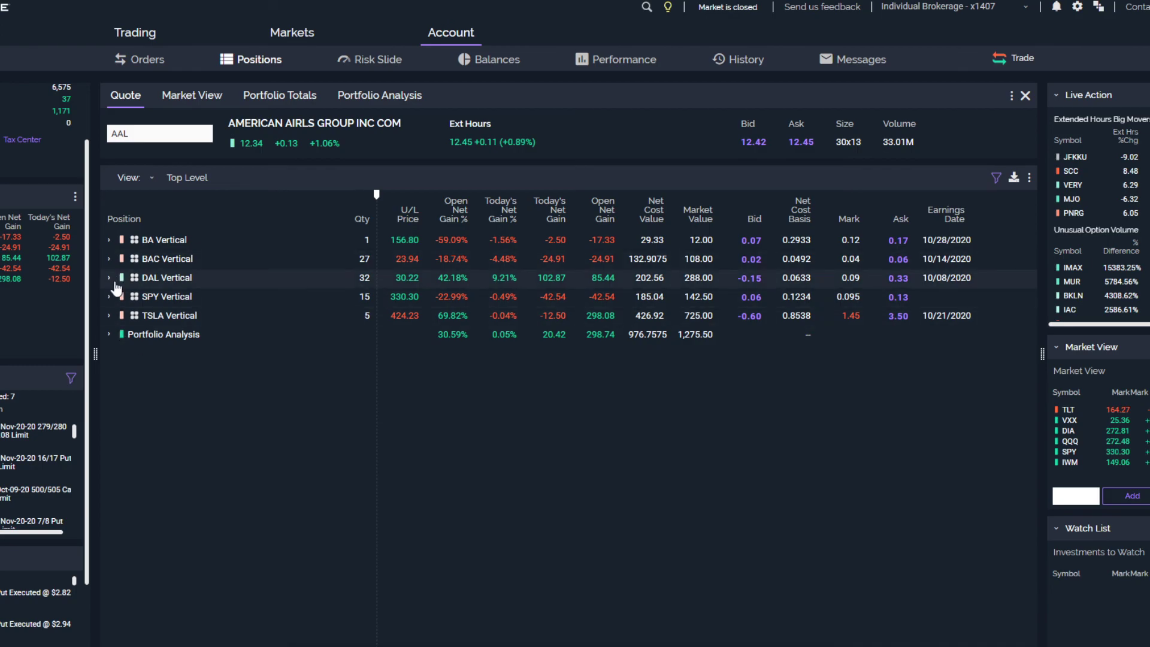
left_click(109, 316)
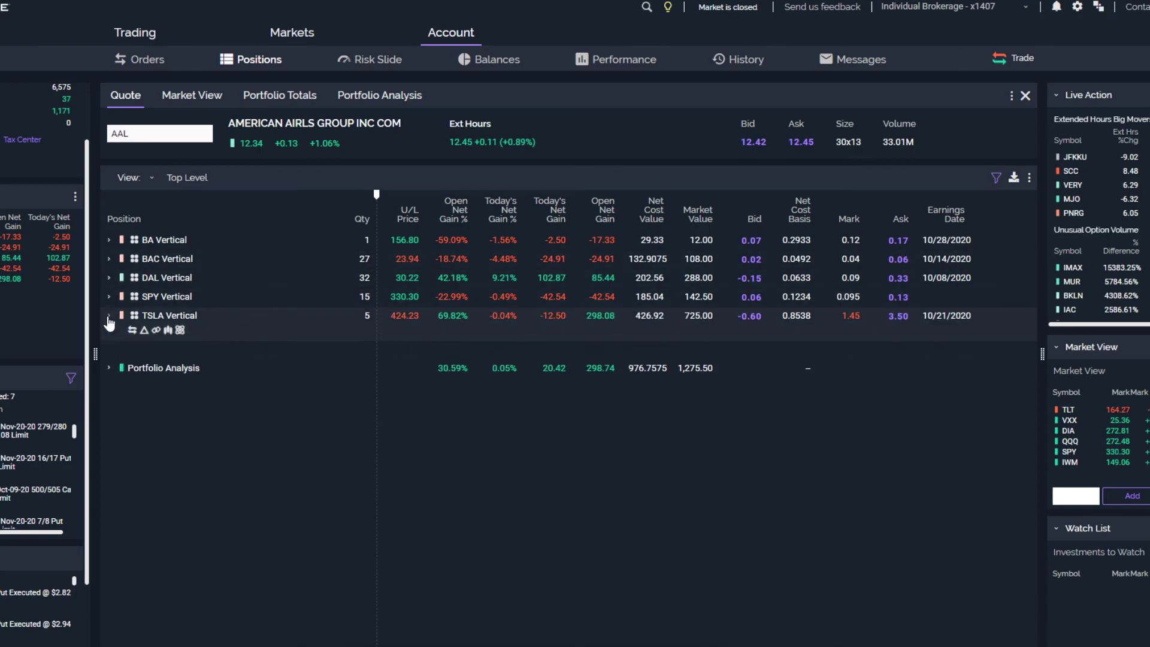
left_click(109, 317)
mouse_move(522, 330)
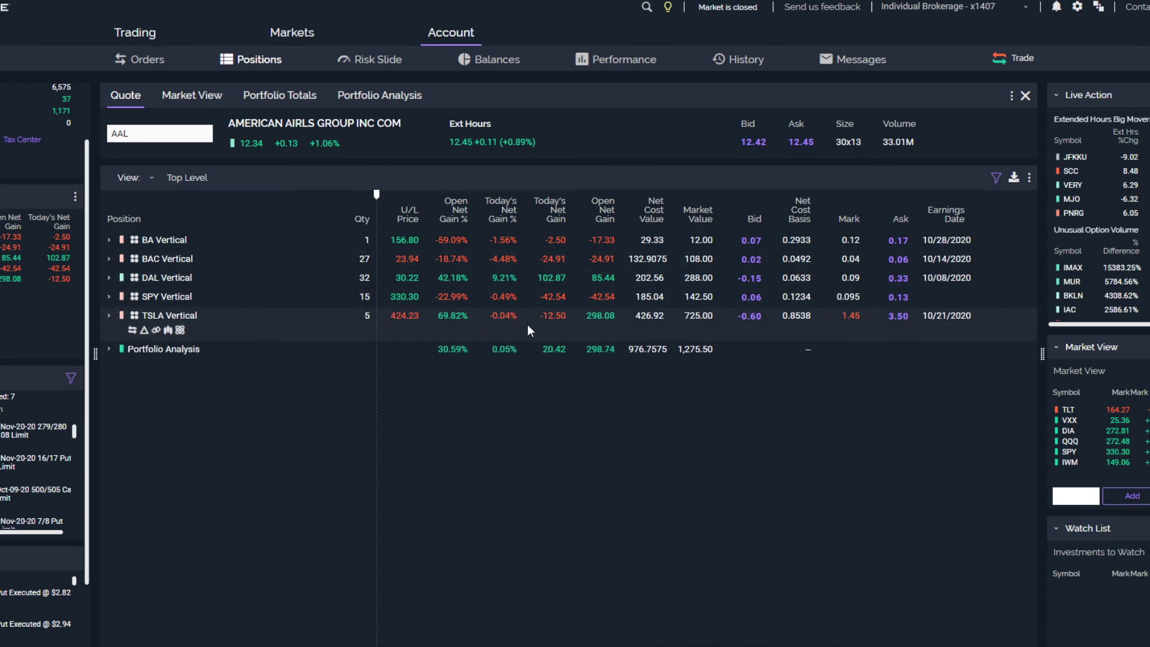